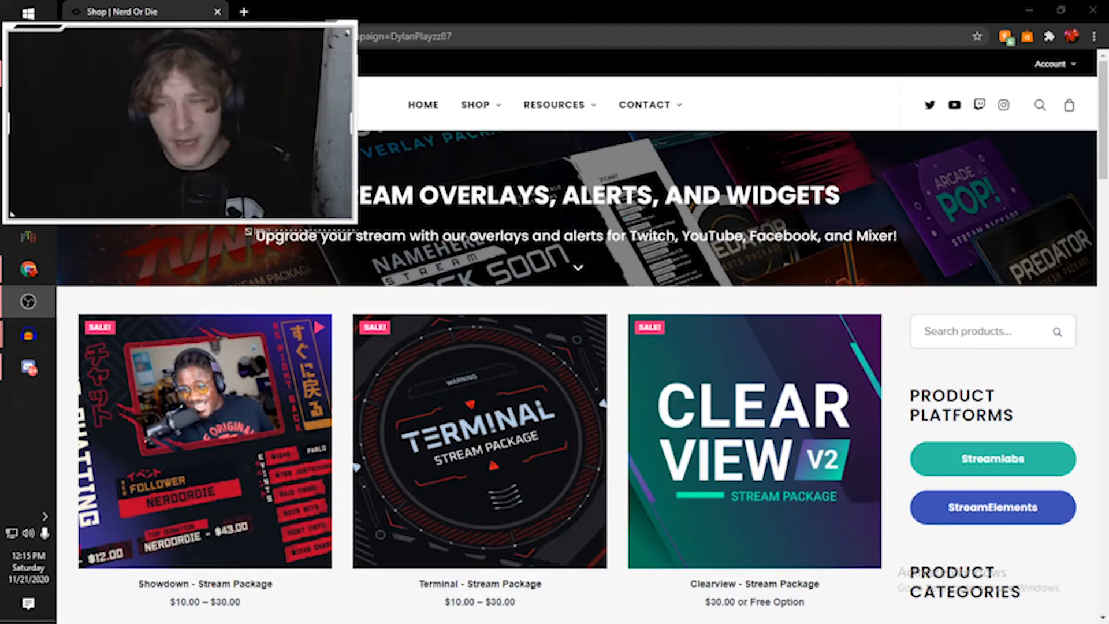
# Browse the shop's Twitch streaming products and open the Naughty or Nice – Free Christmas Alerts product page.
pyautogui.moveTo(486, 106)
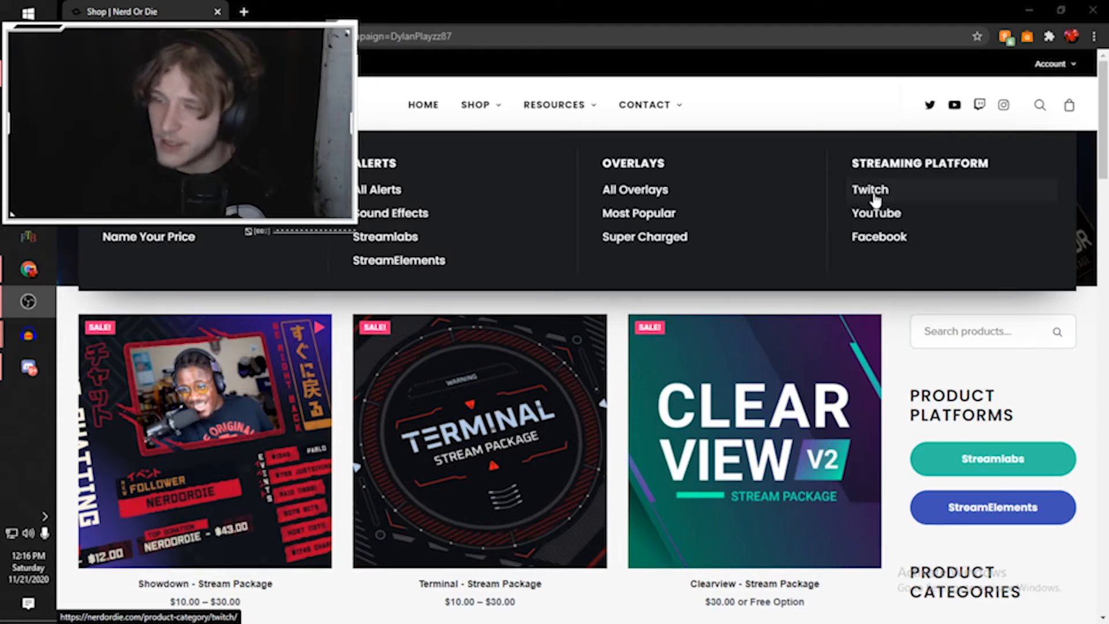
pyautogui.click(874, 192)
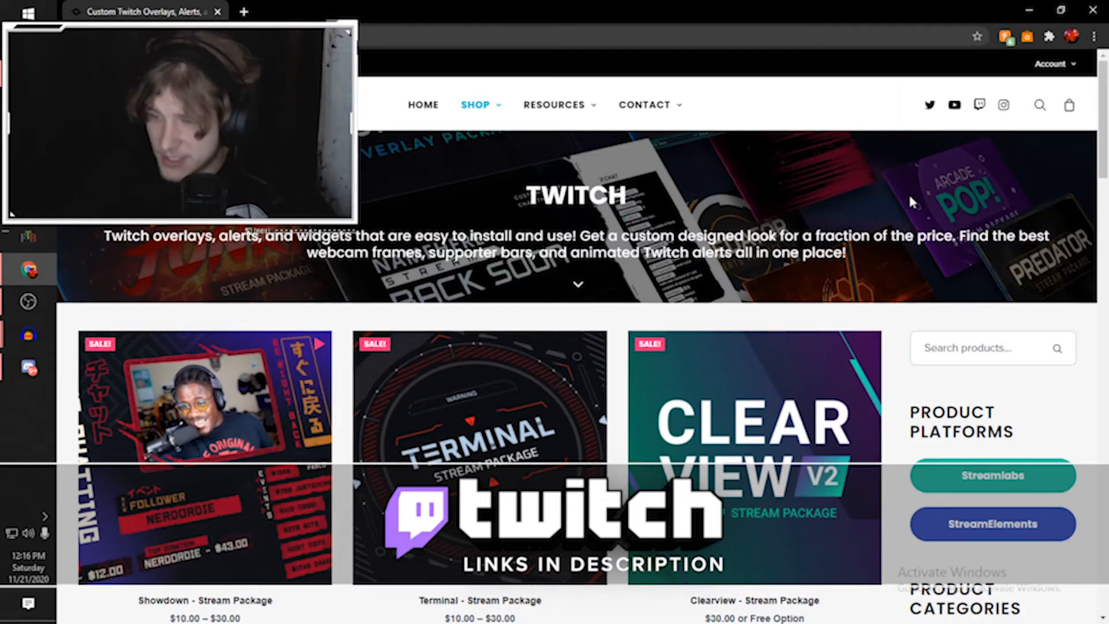
pyautogui.scroll(-5, 946, 269)
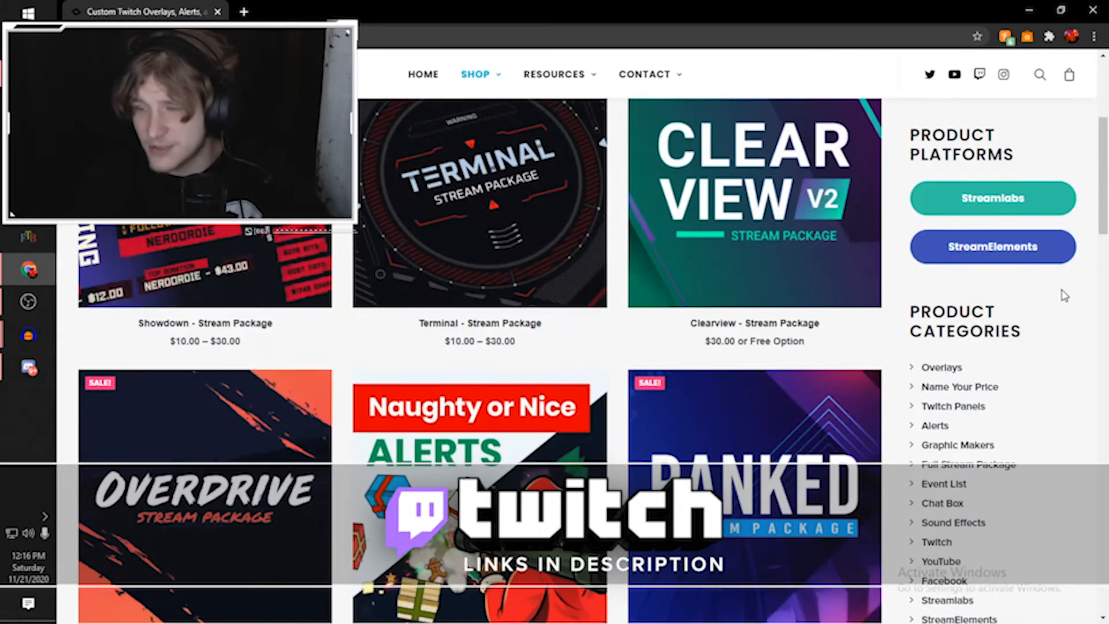
pyautogui.scroll(-2, 1083, 288)
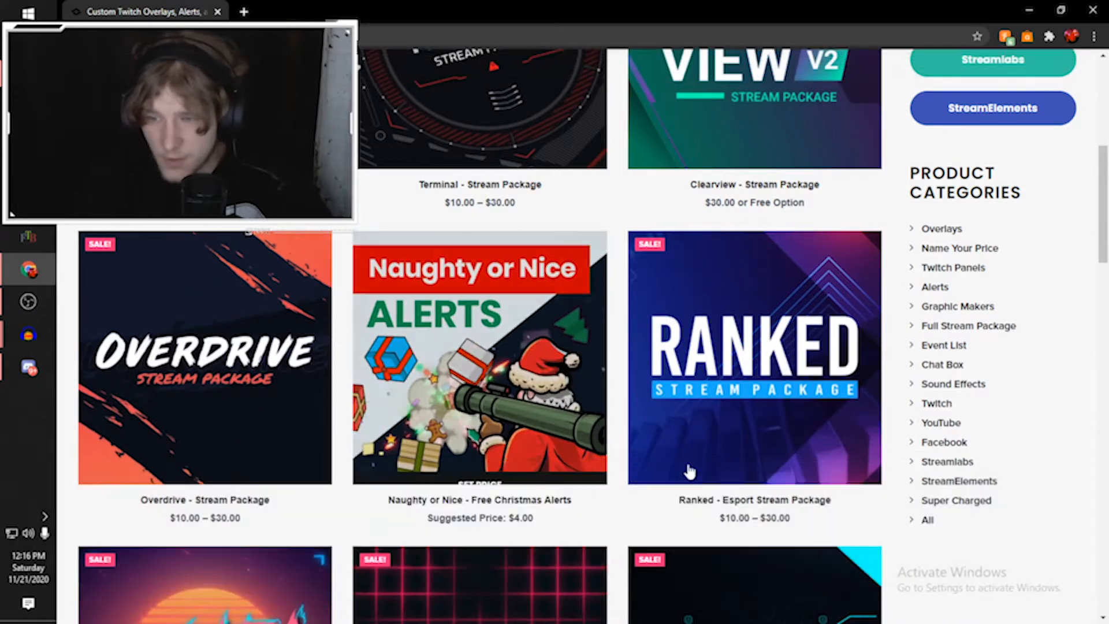
pyautogui.click(492, 340)
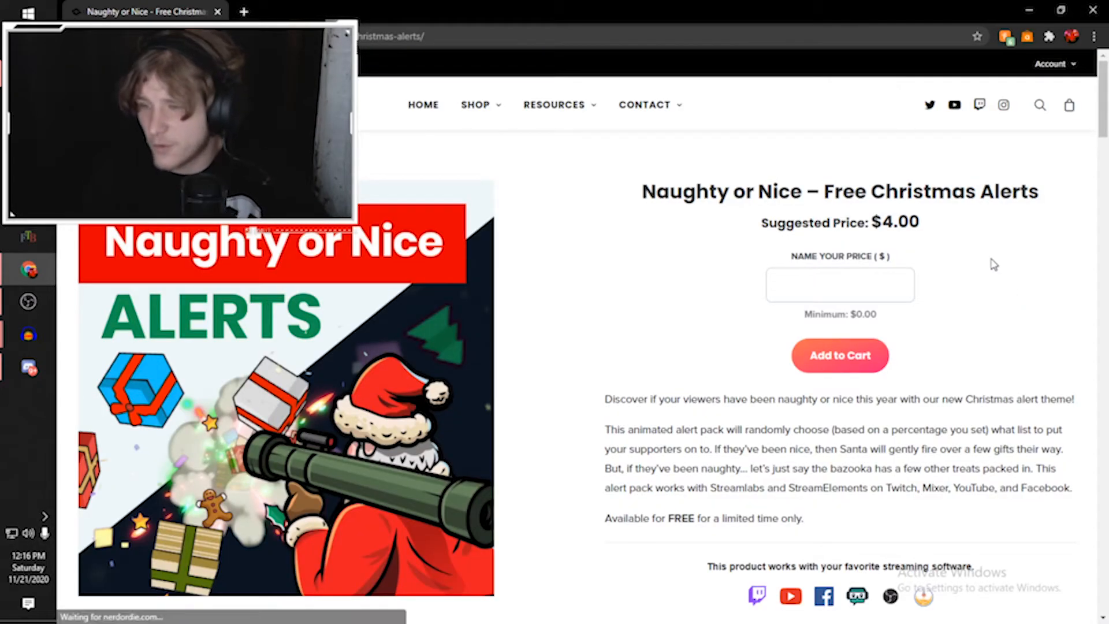
# Try 0.00 as the custom price for the Christmas alerts and clear the amount again.
pyautogui.click(815, 290)
pyautogui.click(780, 328)
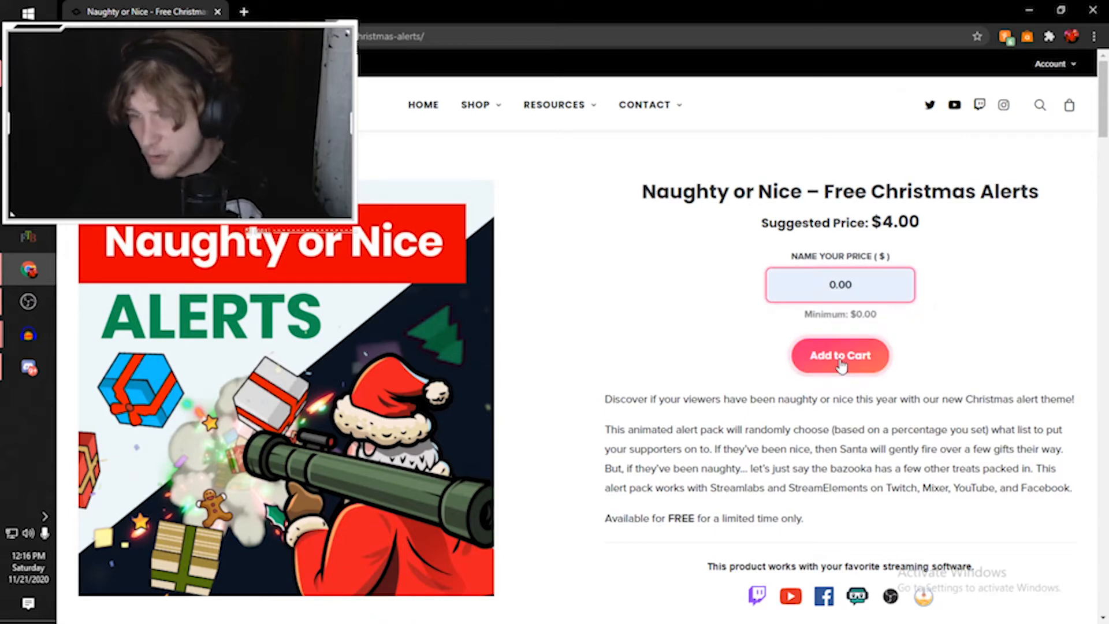
pyautogui.moveTo(871, 284); pyautogui.dragTo(760, 291)
pyautogui.press('BackSpace')
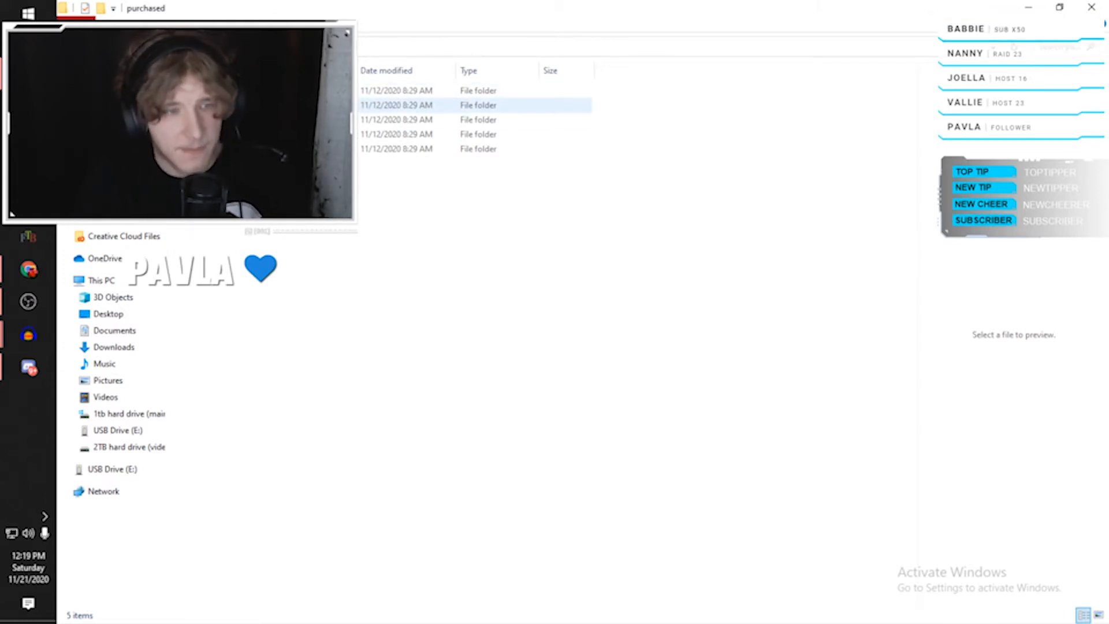
# Open the Glitch2_Overlay folder and examine its Get Started Here, OBS Studio, StreamElements and Streamlabs subfolders.
pyautogui.doubleClick(289, 105)
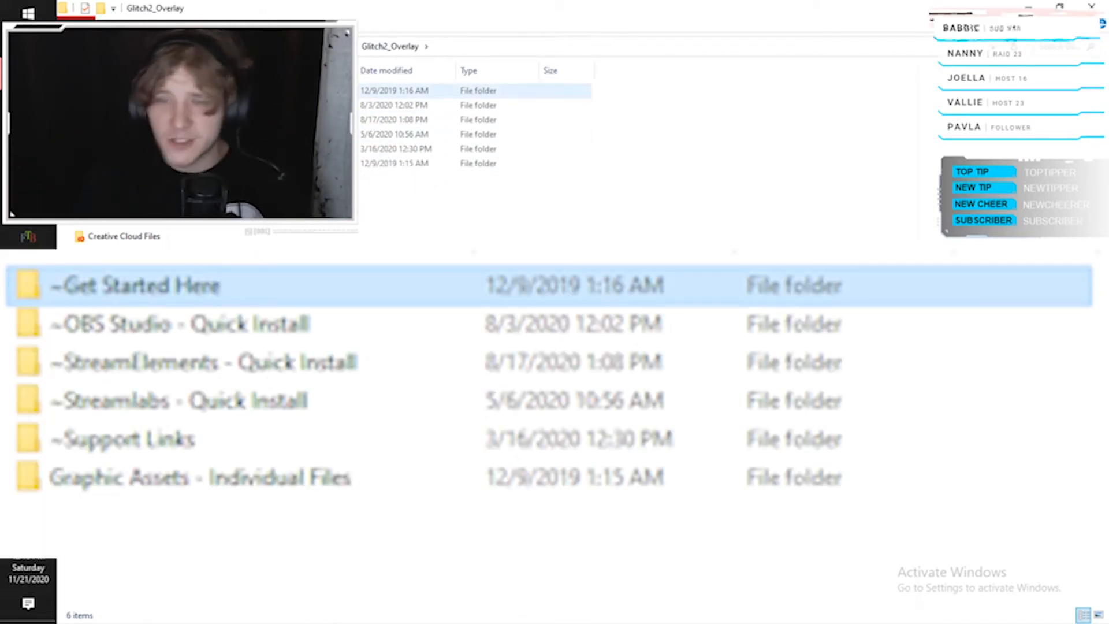
pyautogui.doubleClick(277, 91)
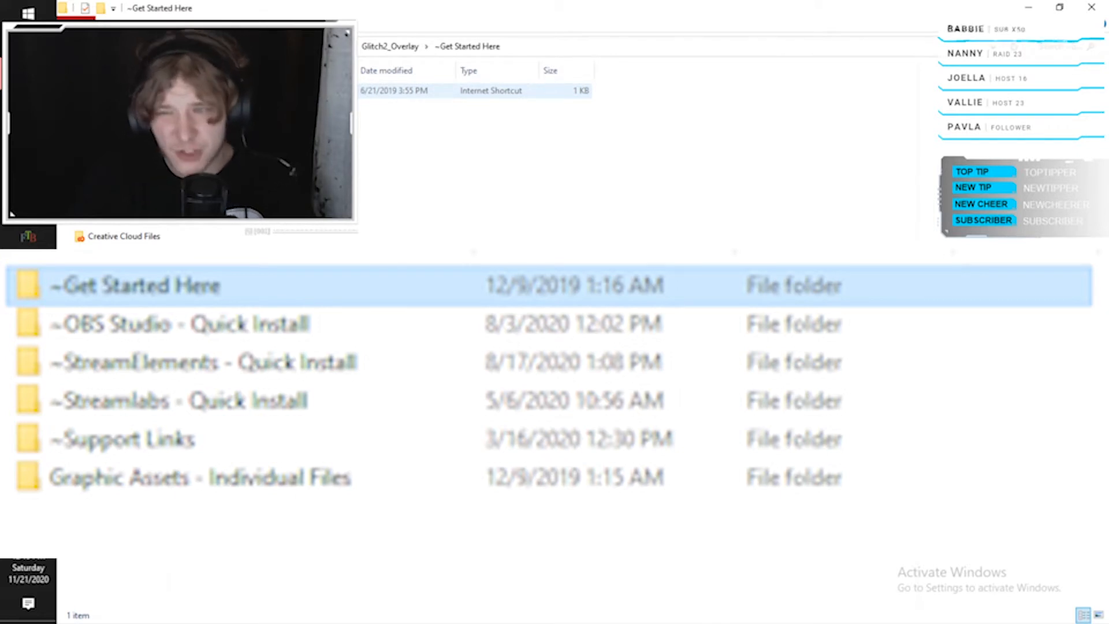
pyautogui.hotkey('alt', 'Left')
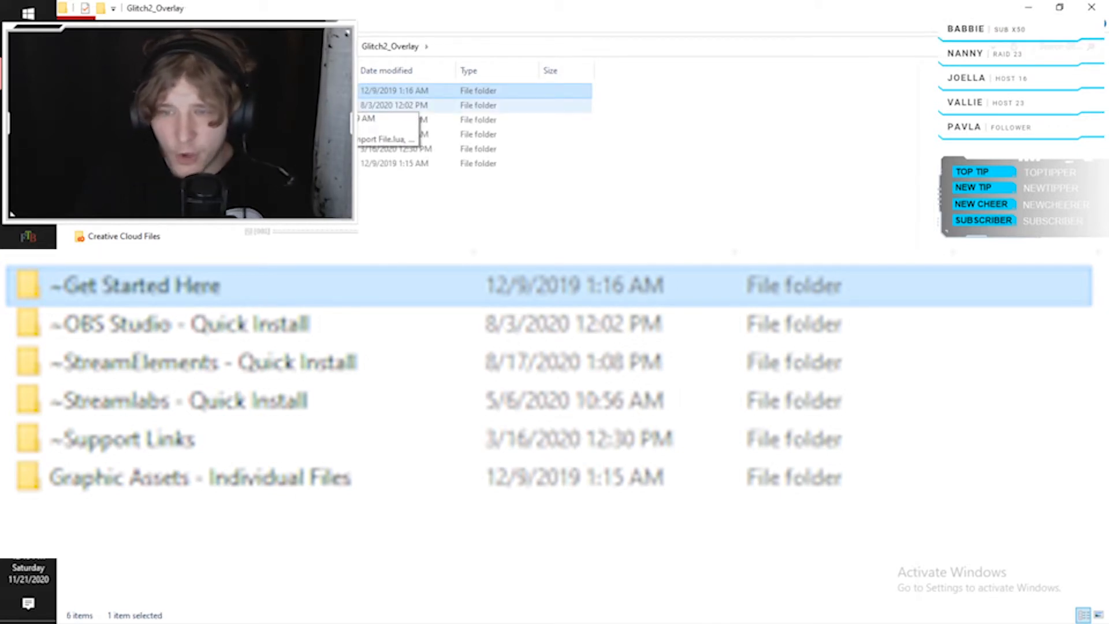
pyautogui.doubleClick(254, 105)
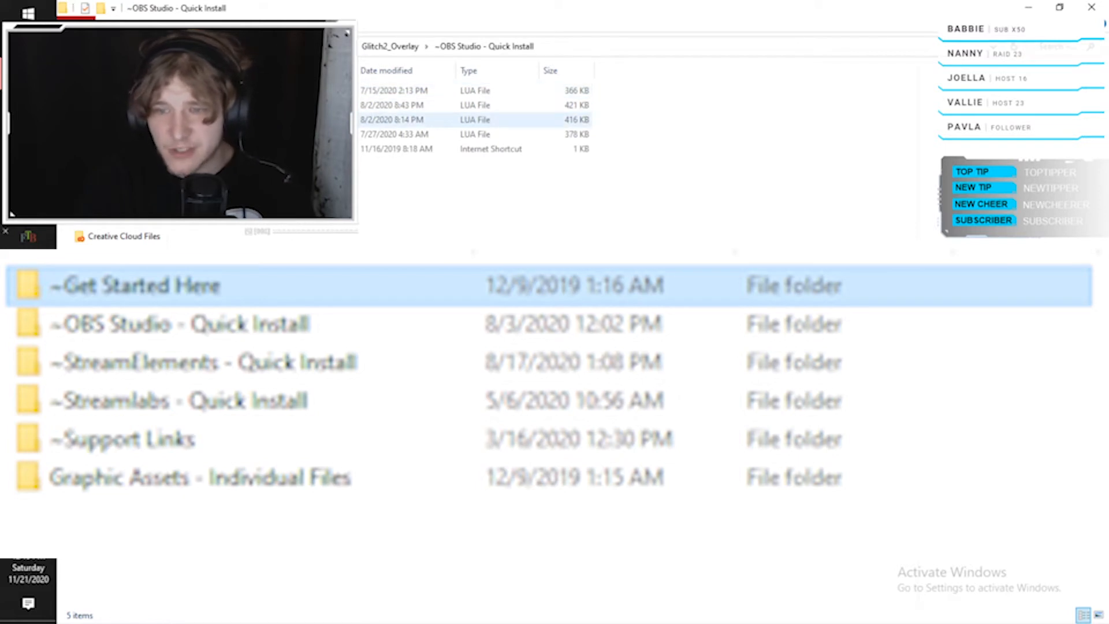
pyautogui.hotkey('alt', 'Left')
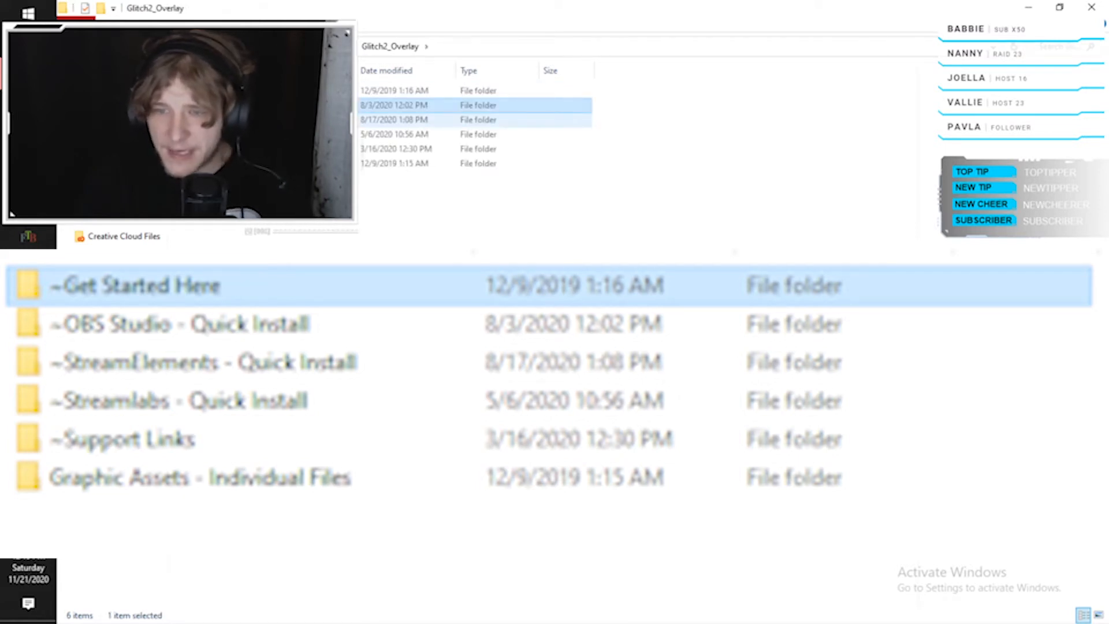
pyautogui.doubleClick(254, 119)
pyautogui.hotkey('alt', 'Left')
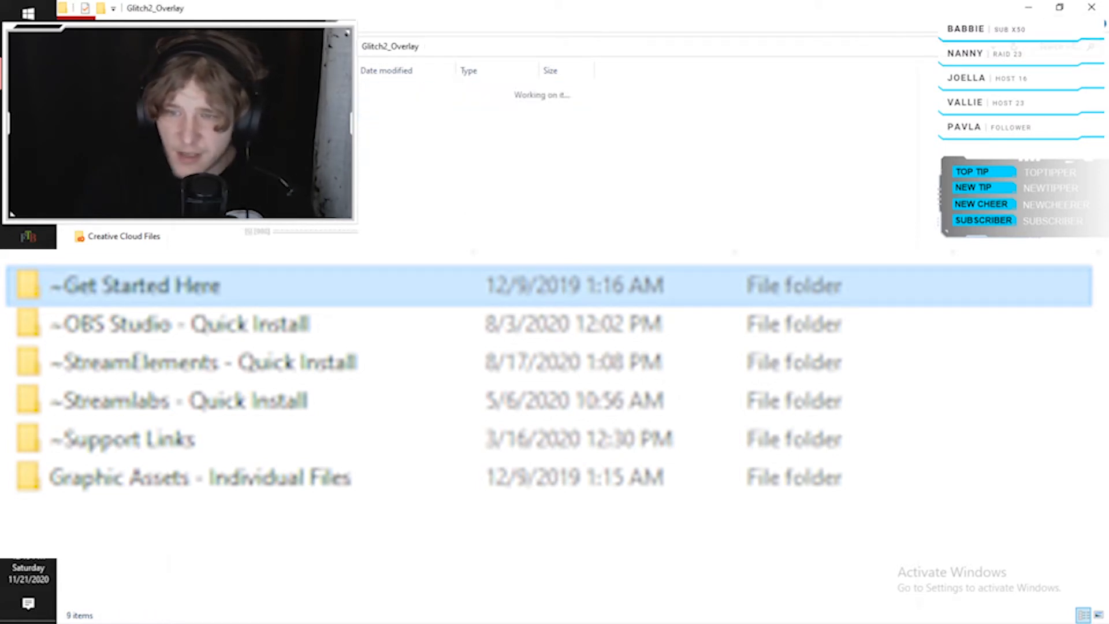
pyautogui.doubleClick(254, 134)
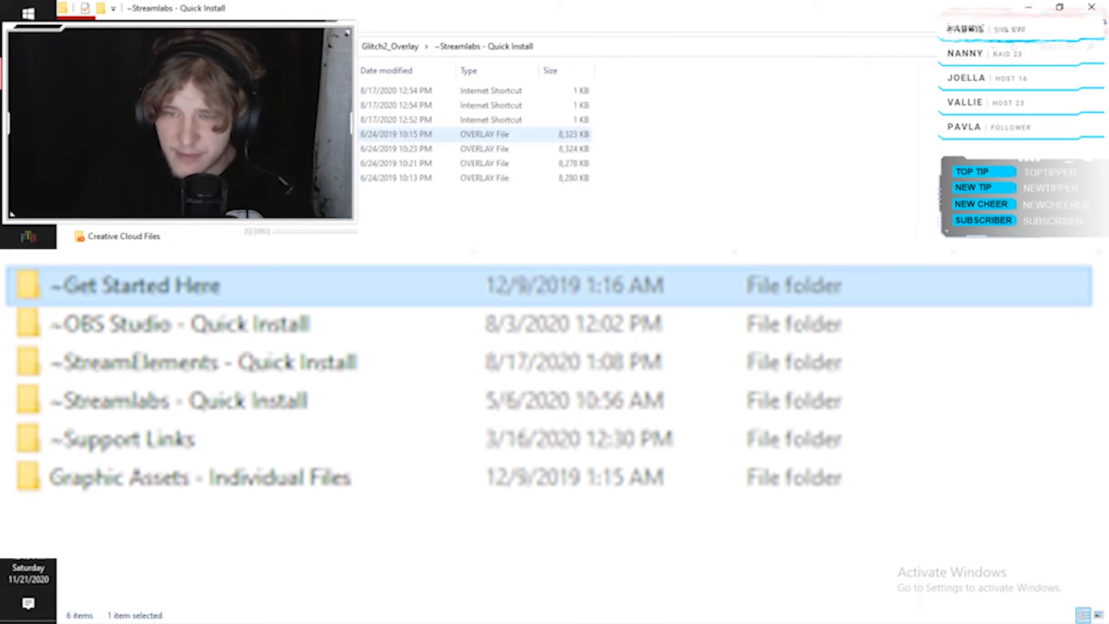
pyautogui.hotkey('alt', 'Left')
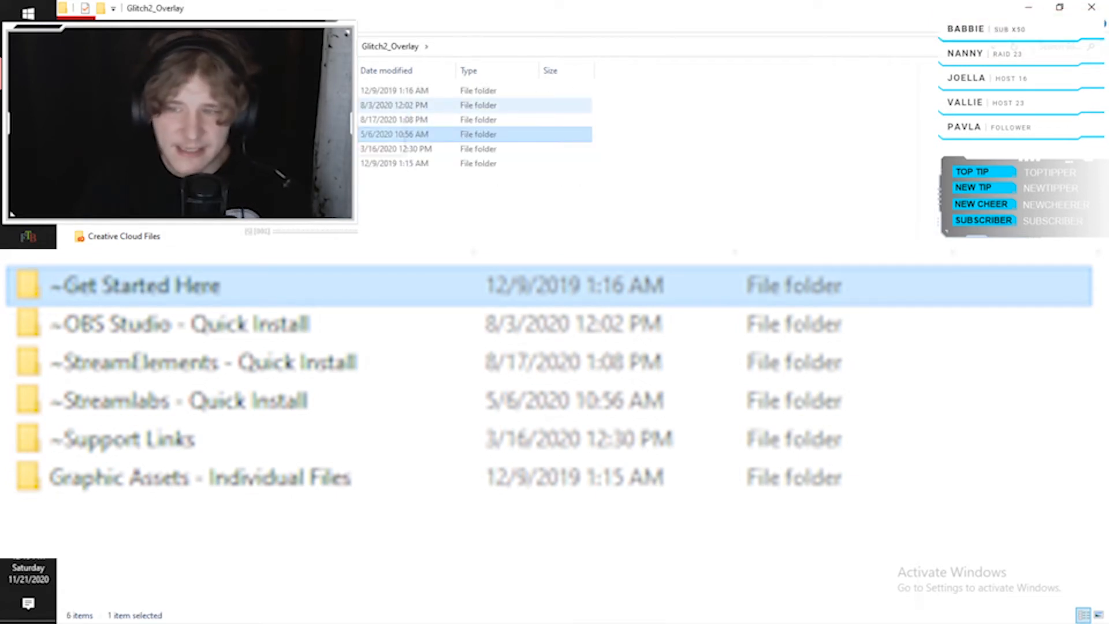
pyautogui.click(254, 105)
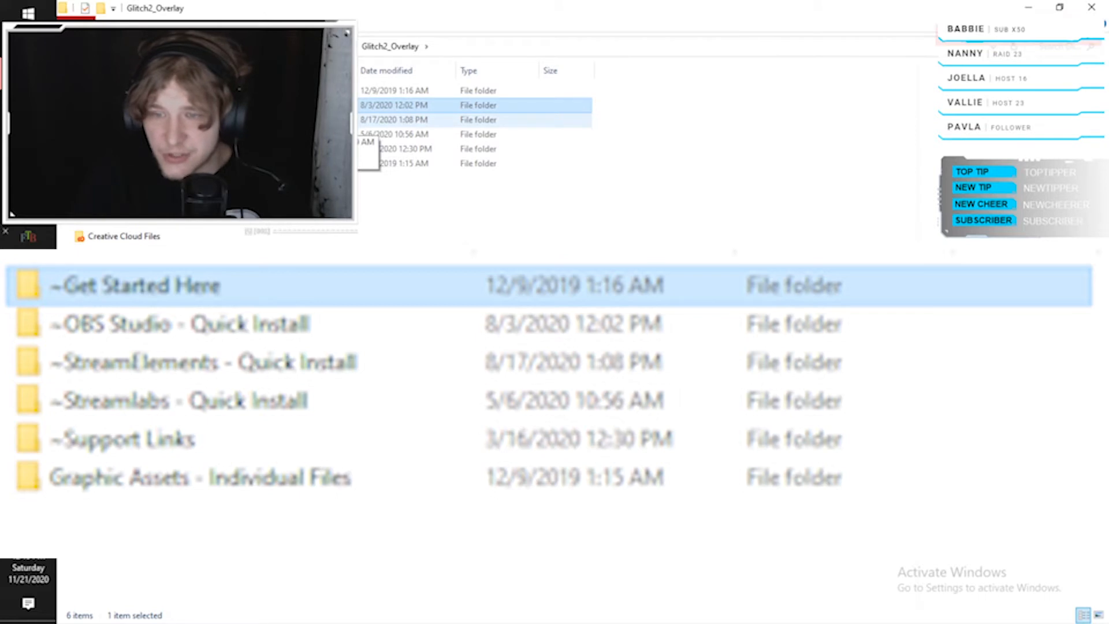
# Launch the Twitch Event List - Glitch 2 shortcut from the StreamElements - Quick Install folder.
pyautogui.doubleClick(254, 120)
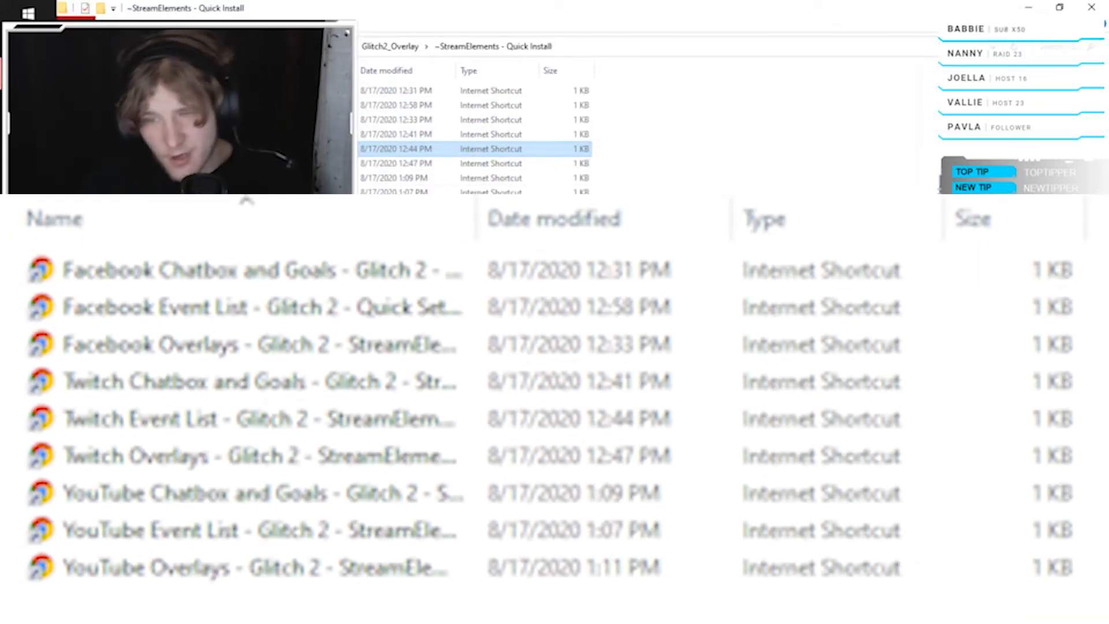
pyautogui.click(288, 254)
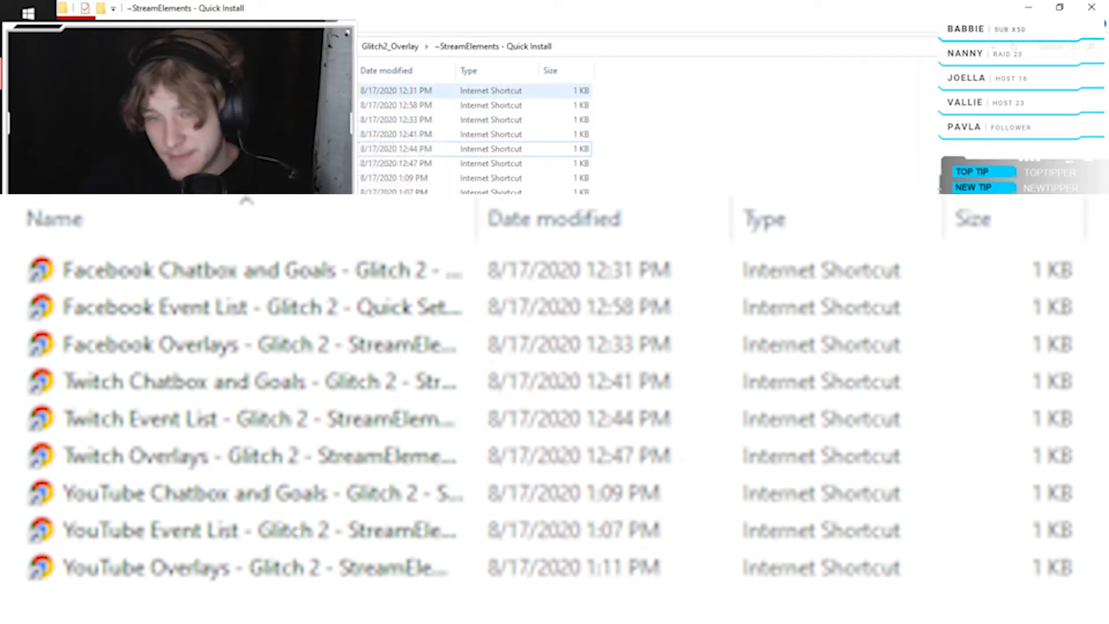
pyautogui.moveTo(191, 83)
pyautogui.mouseDown()
pyautogui.moveTo(277, 122)
pyautogui.moveTo(277, 164)
pyautogui.mouseUp()
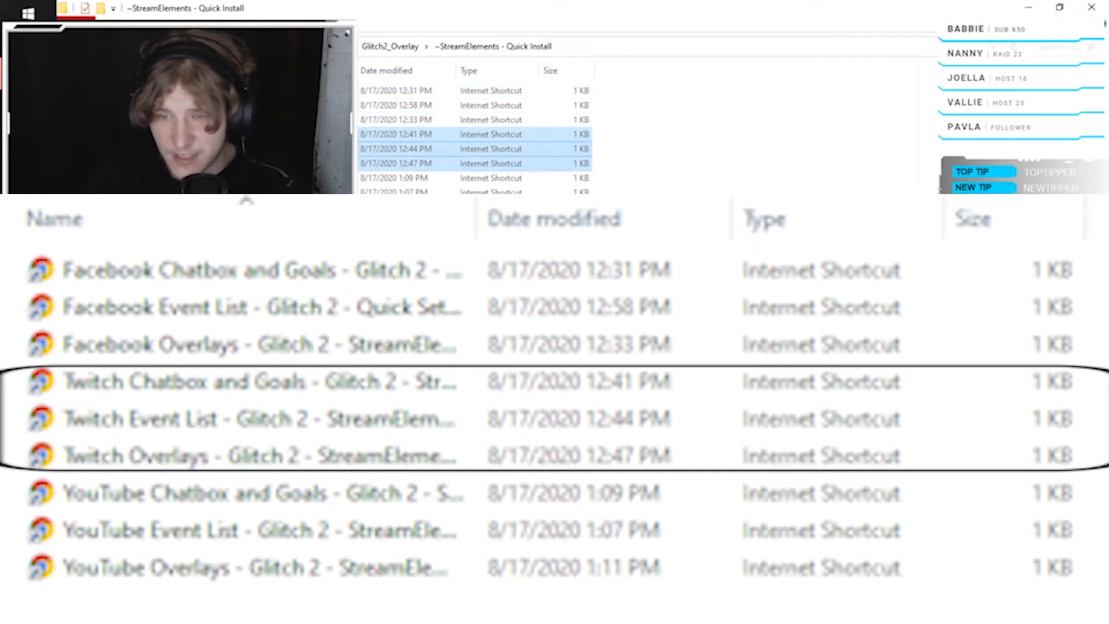
pyautogui.moveTo(277, 208); pyautogui.dragTo(243, 178)
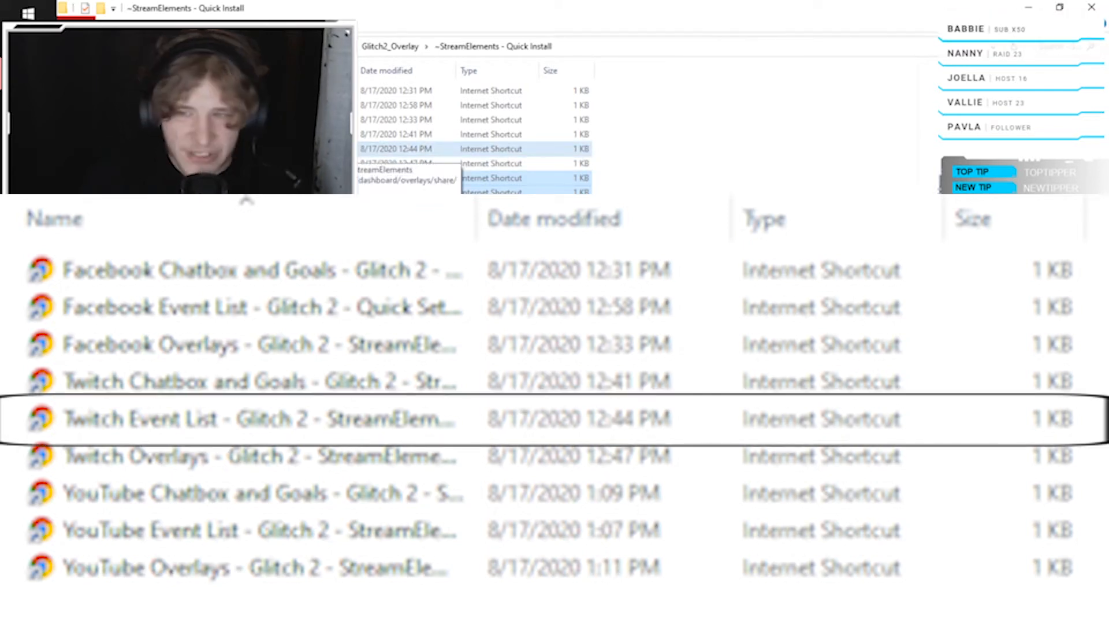
pyautogui.doubleClick(260, 149)
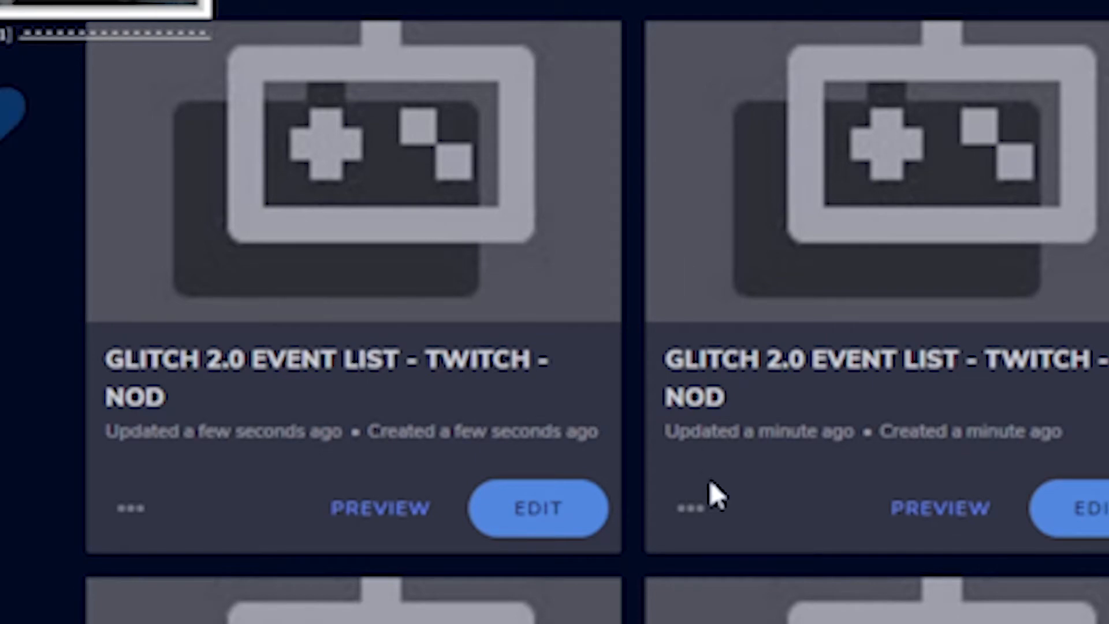
# Delete the older duplicate of the Glitch 2.0 Event List - Twitch - NoD overlay from My overlays.
pyautogui.click(691, 508)
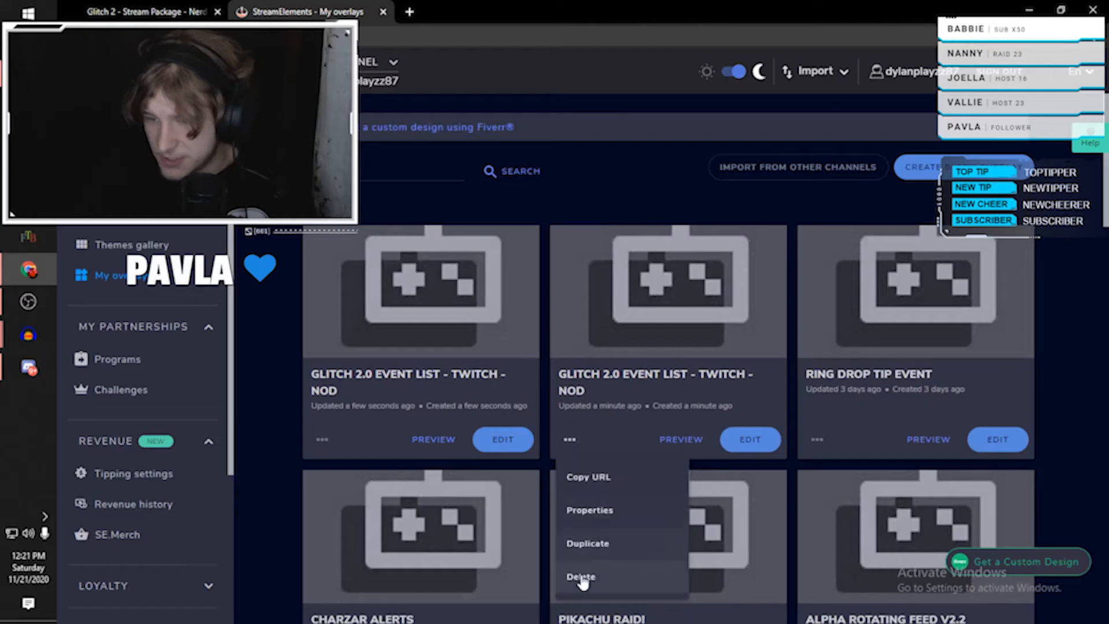
pyautogui.click(581, 576)
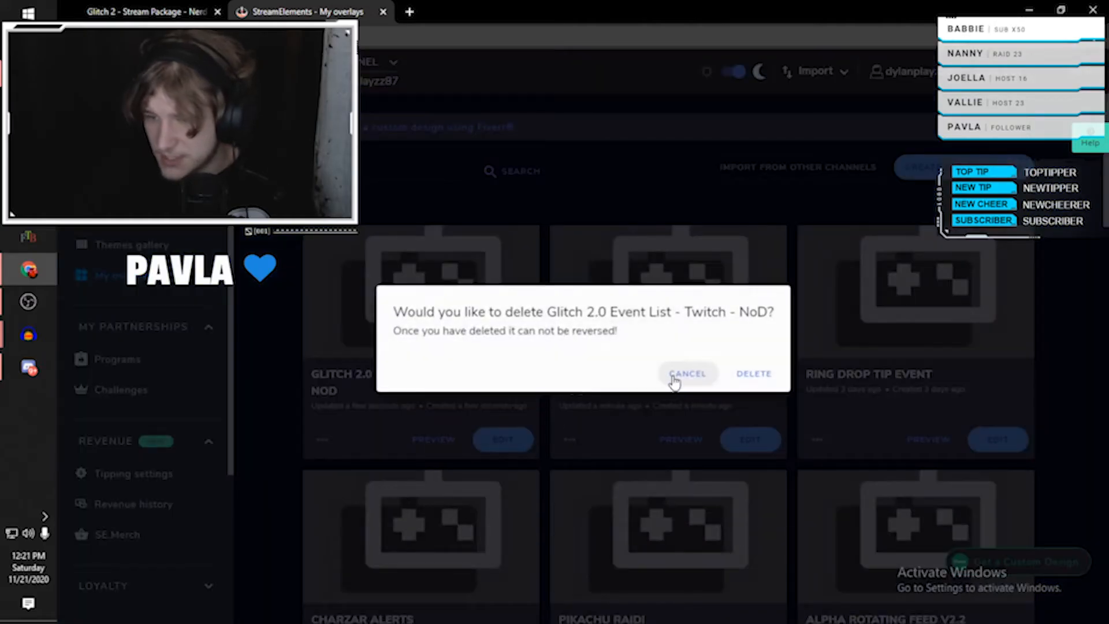
pyautogui.click(751, 372)
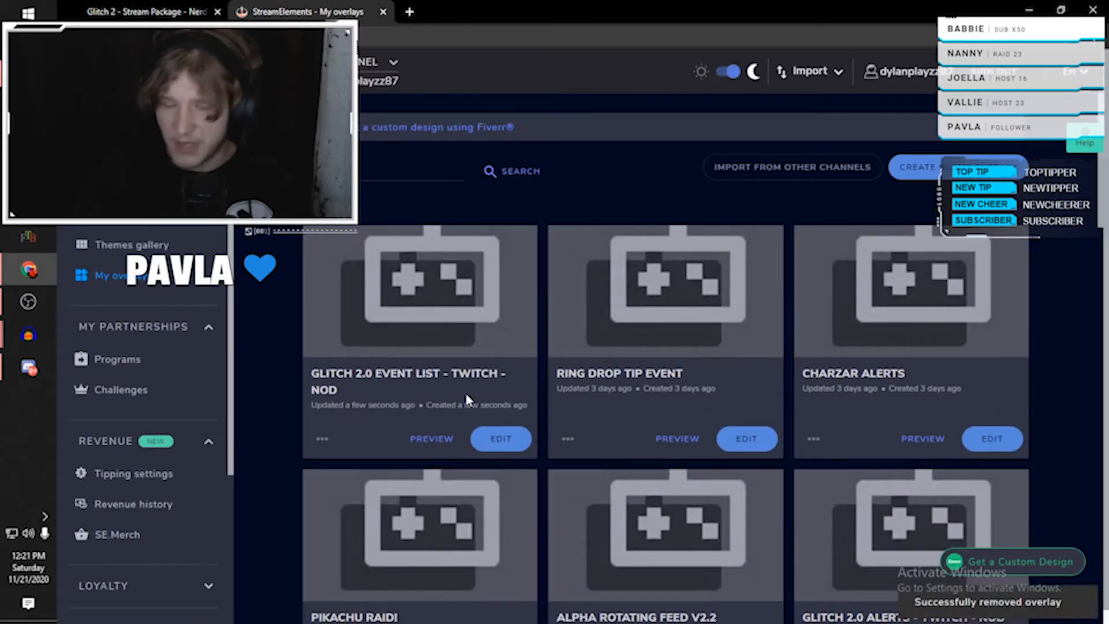
# Open the remaining Glitch 2.0 Event List - Twitch - NoD overlay for editing and bring up its widget's color and font settings.
pyautogui.click(498, 447)
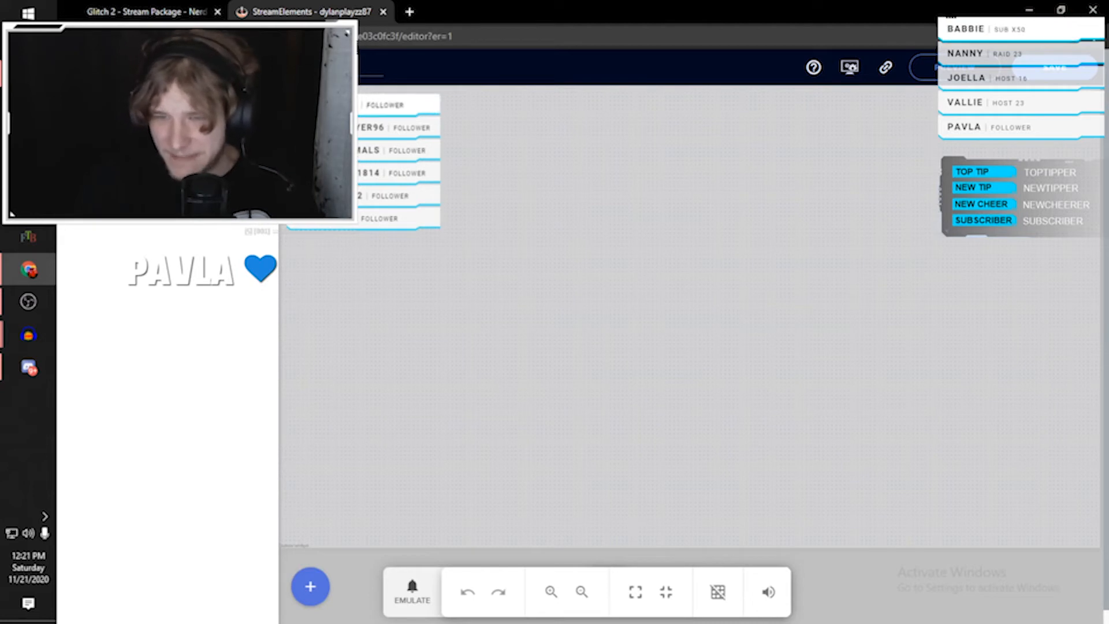
pyautogui.click(123, 196)
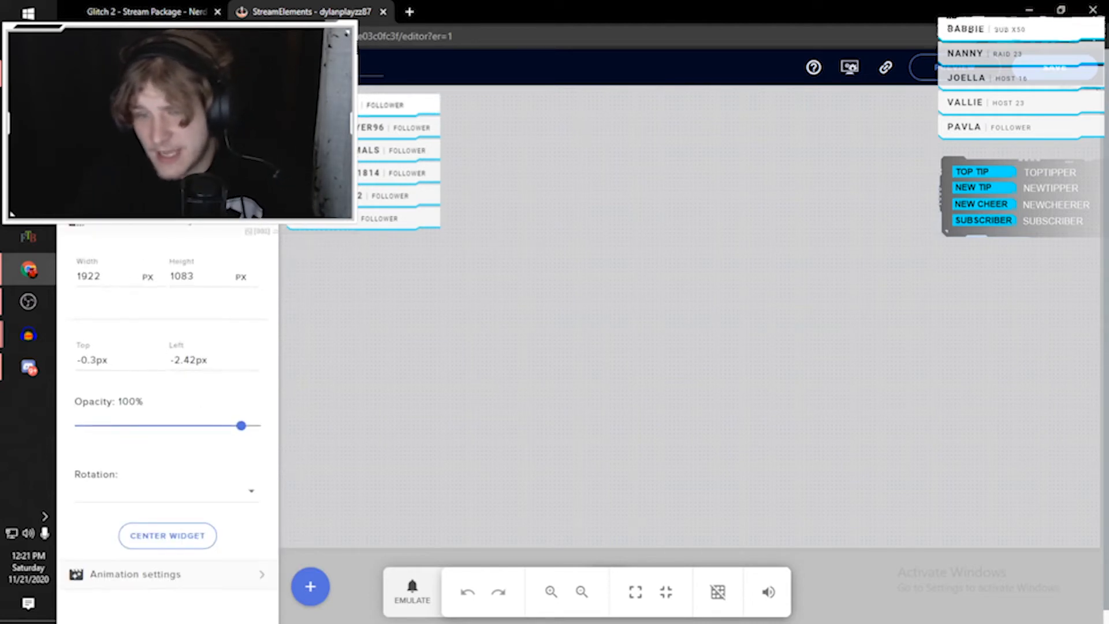
pyautogui.click(122, 225)
pyautogui.click(122, 192)
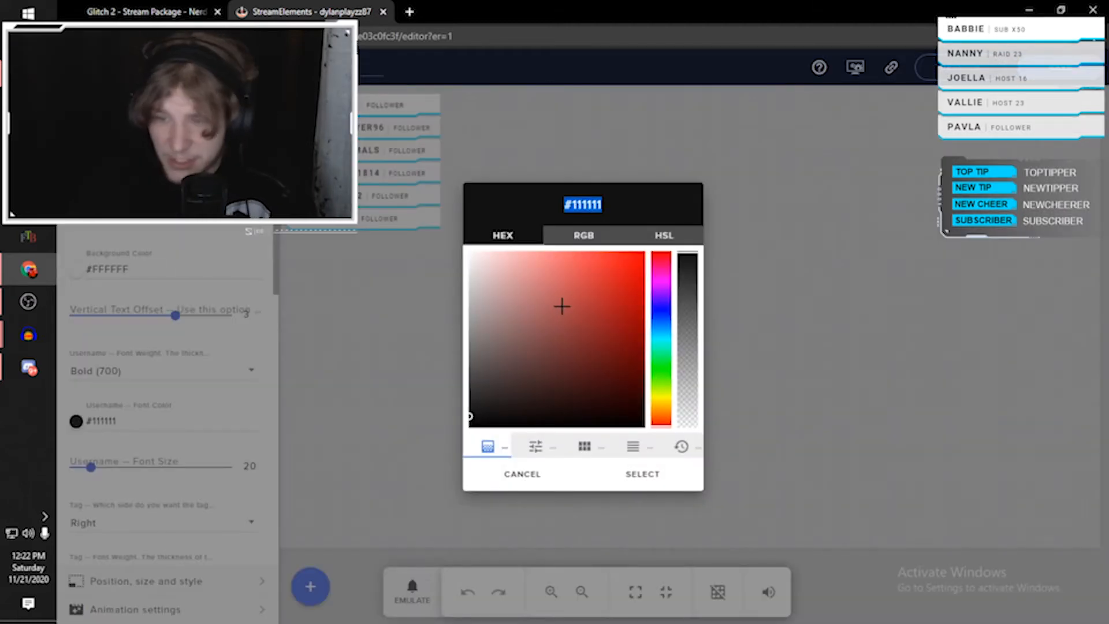
# Set the event list's username font color to #e30707 and its tag font color to #ea2020.
pyautogui.click(625, 270)
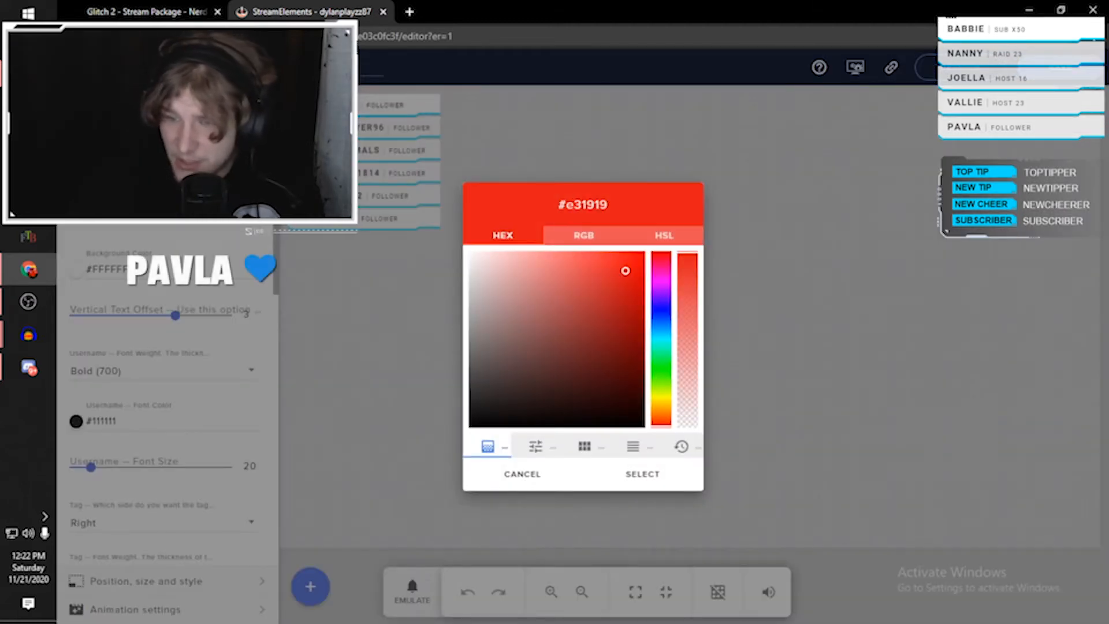
pyautogui.click(386, 304)
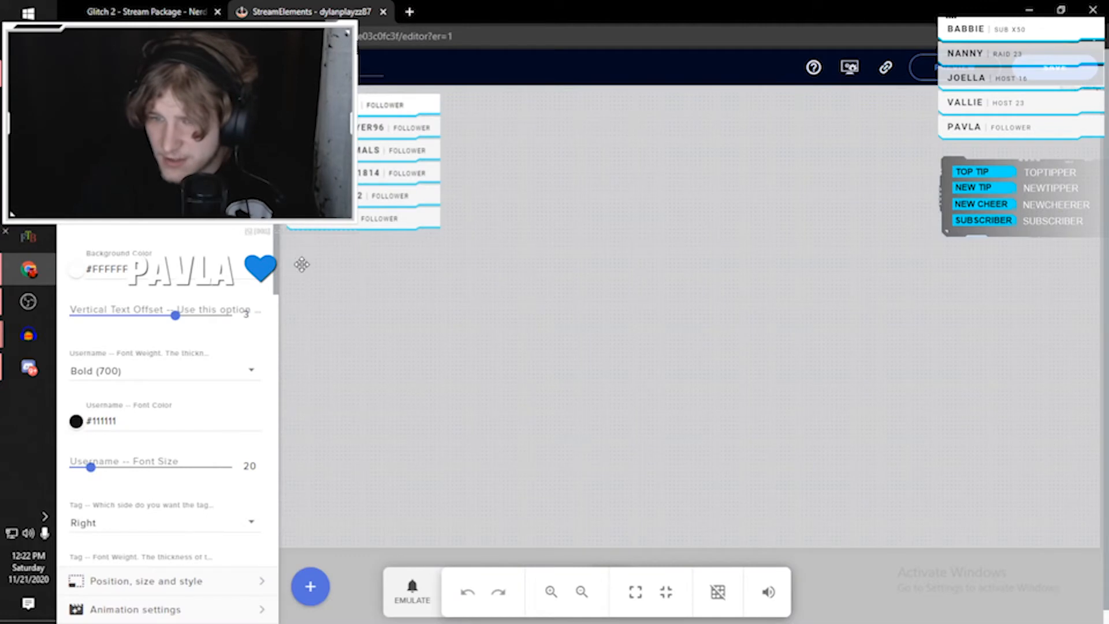
pyautogui.scroll(-3, 136, 391)
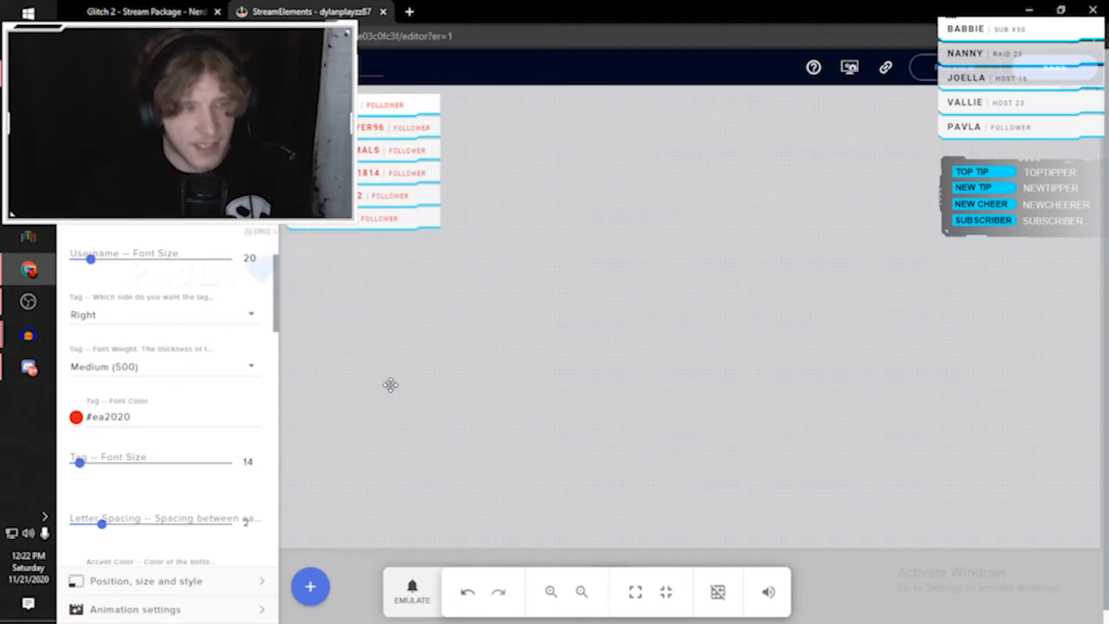
# Save the edited event list overlay and copy its overlay URL.
pyautogui.hotkey('alt', 'Tab')
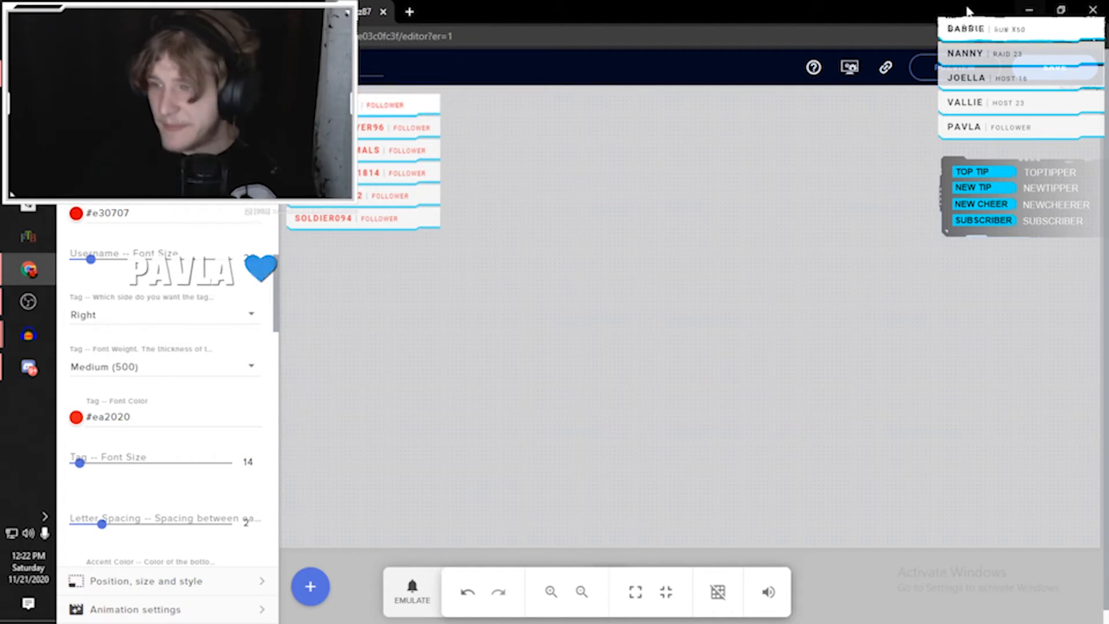
pyautogui.click(1060, 79)
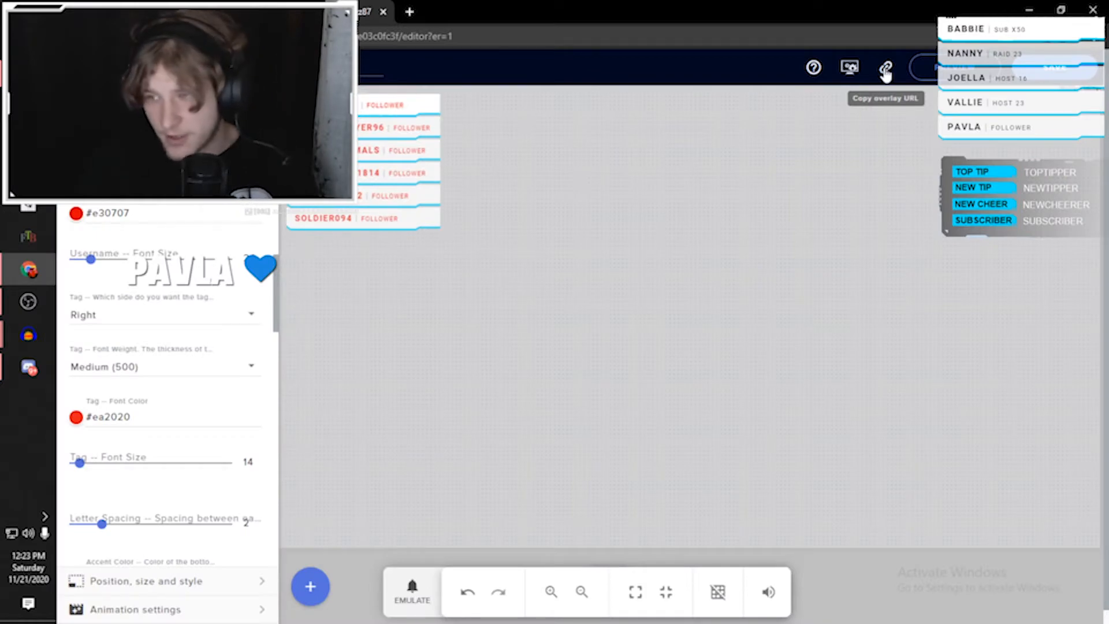
pyautogui.click(885, 69)
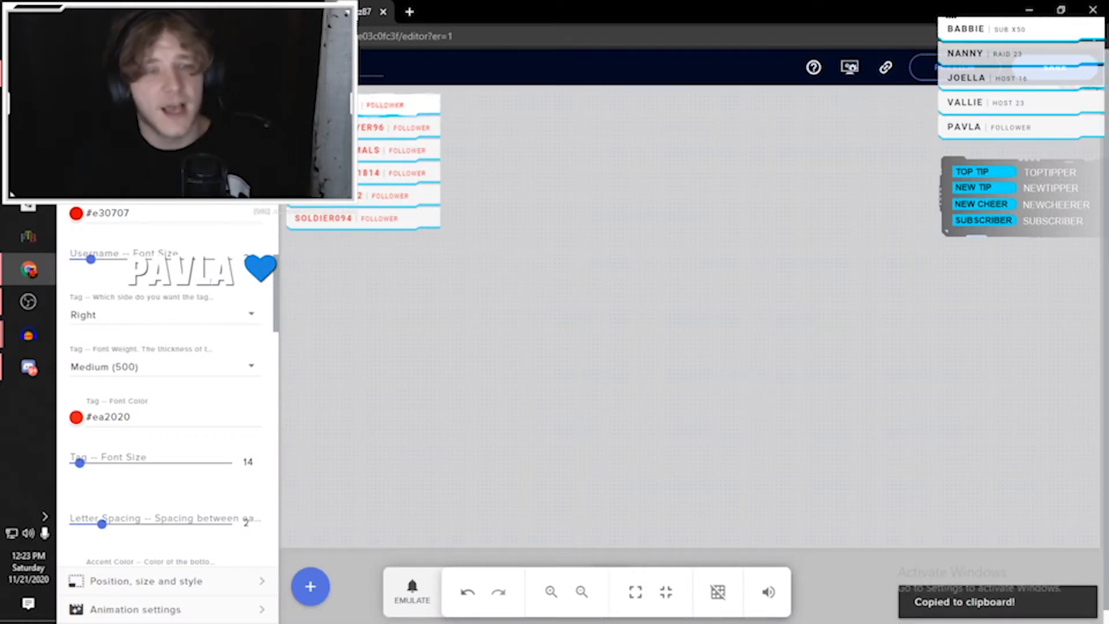
# Switch to OBS Studio and add a new Browser source named blah to the In-Game scene.
pyautogui.click(28, 301)
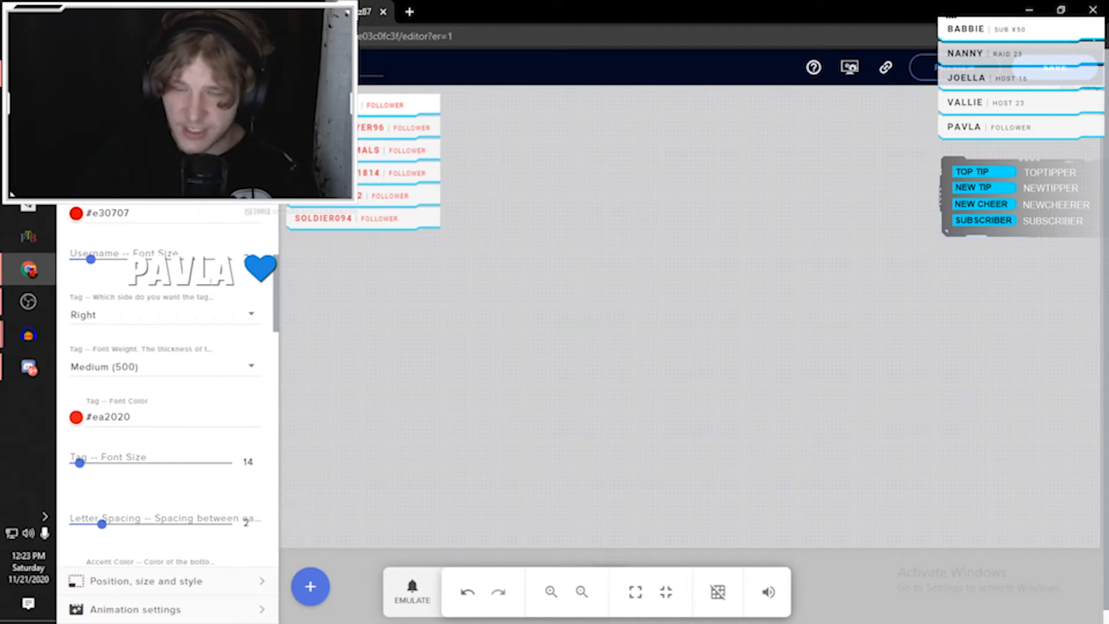
pyautogui.click(1026, 8)
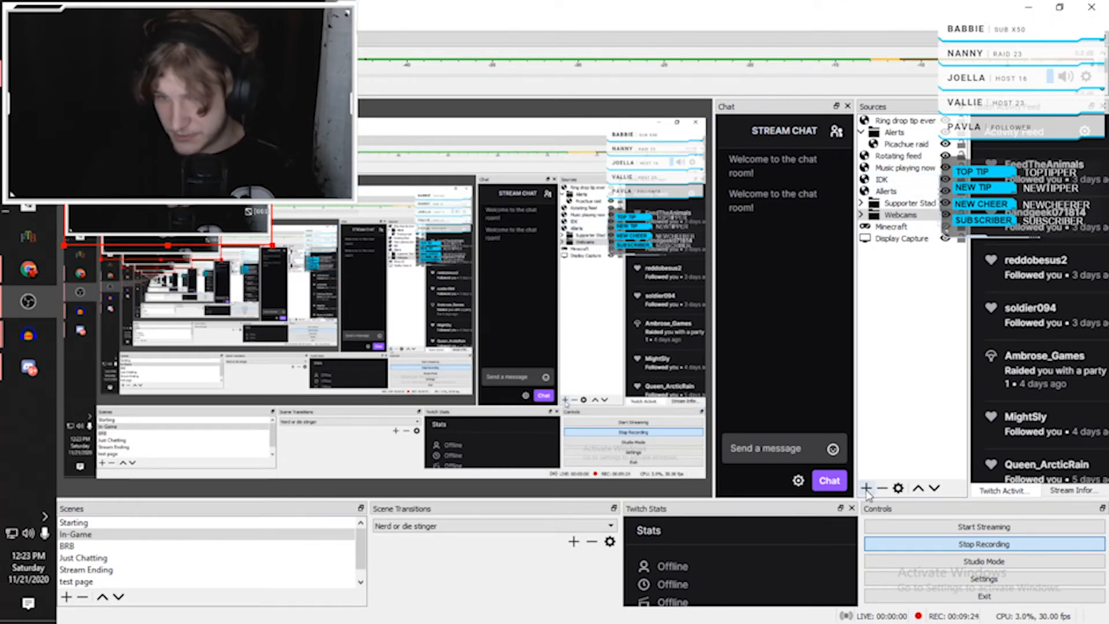
pyautogui.click(866, 489)
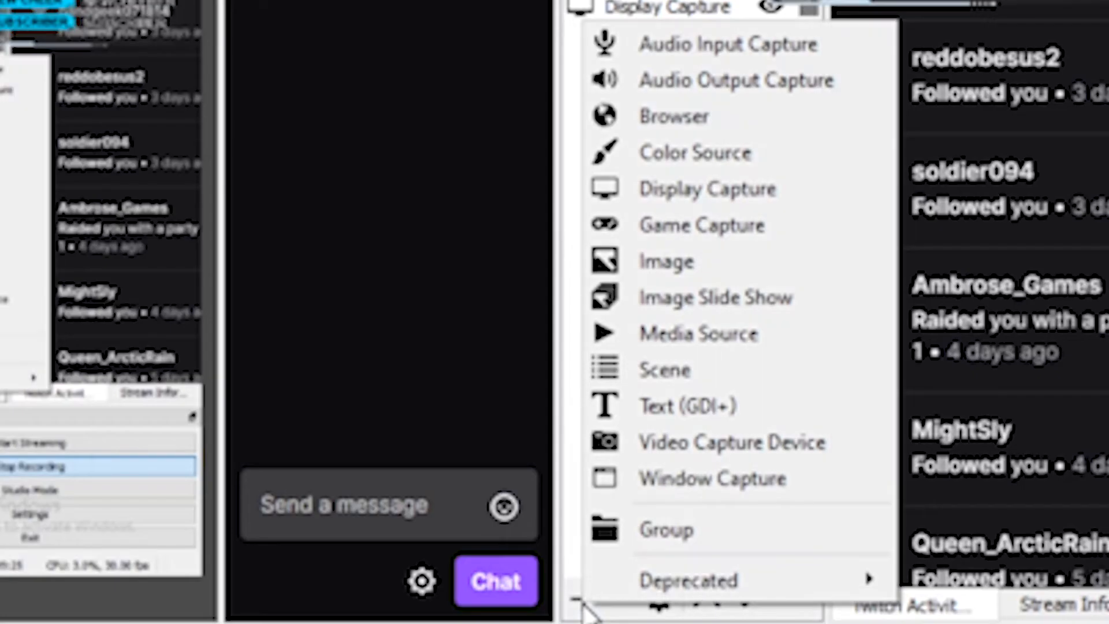
pyautogui.click(687, 119)
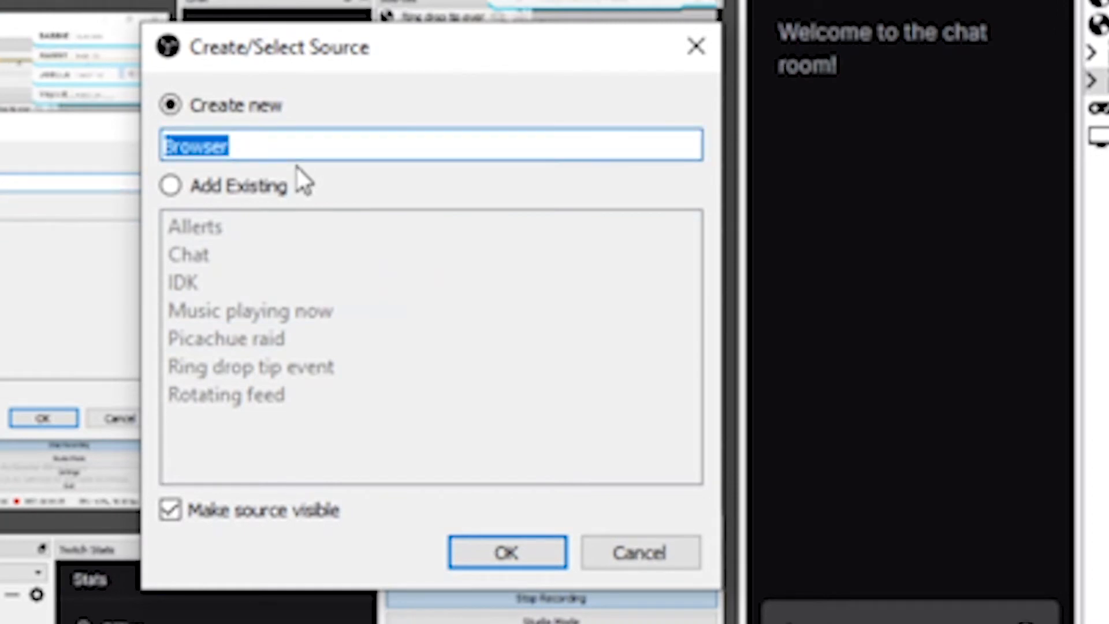
pyautogui.write('blah')
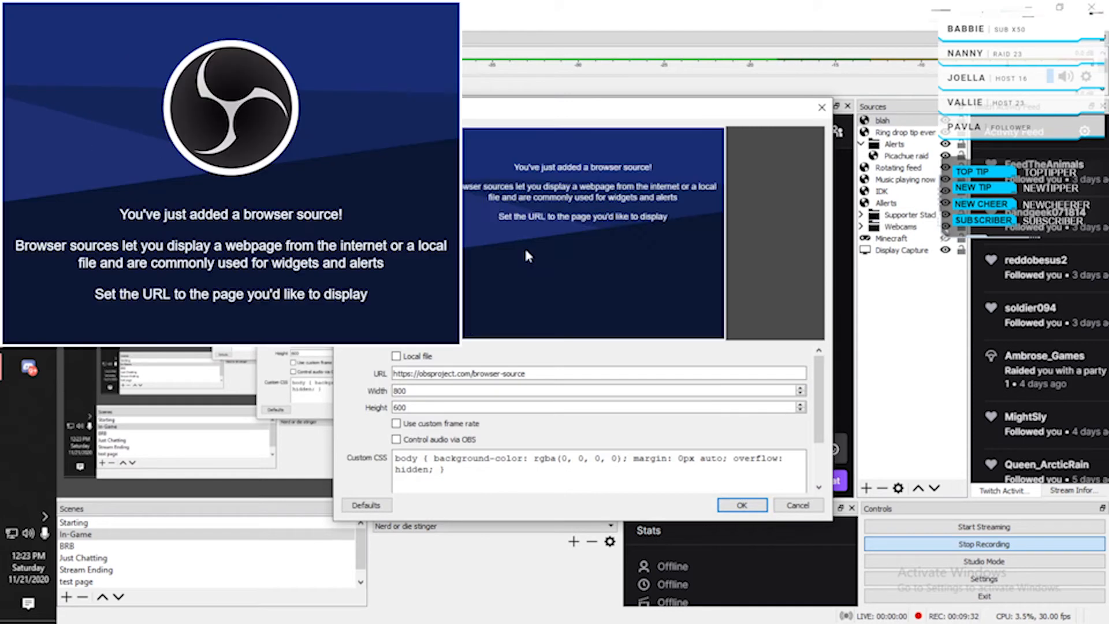
# Replace the browser source's URL with the copied overlay URL and check the Glitch 2.0 Event List overlay's properties in StreamElements.
pyautogui.tripleClick(512, 376)
pyautogui.hotkey('ctrl', 'v')
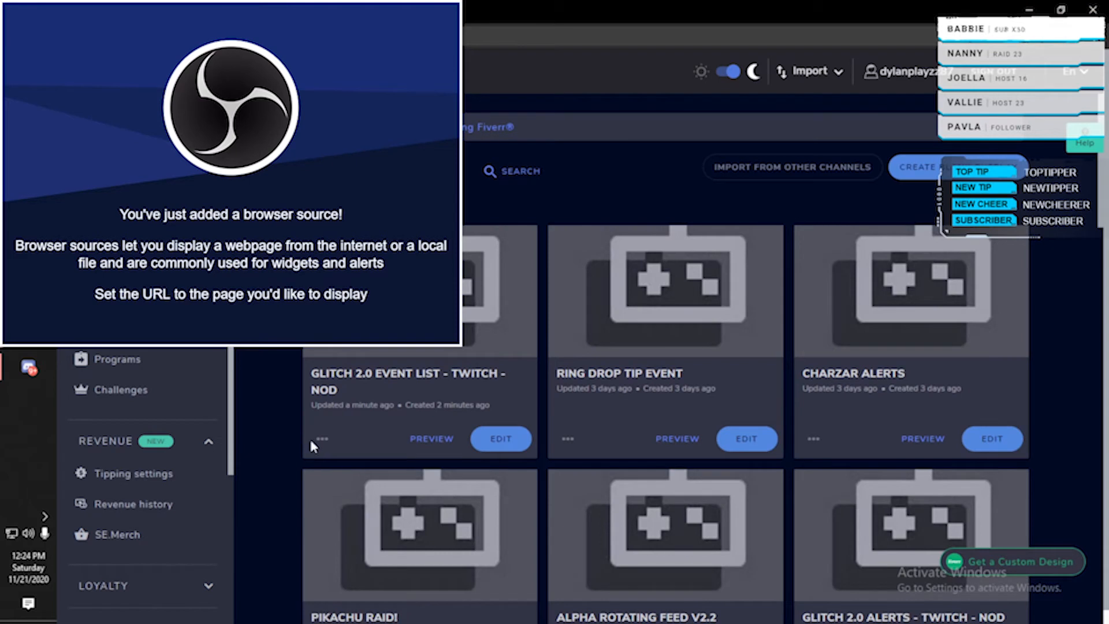
pyautogui.click(319, 441)
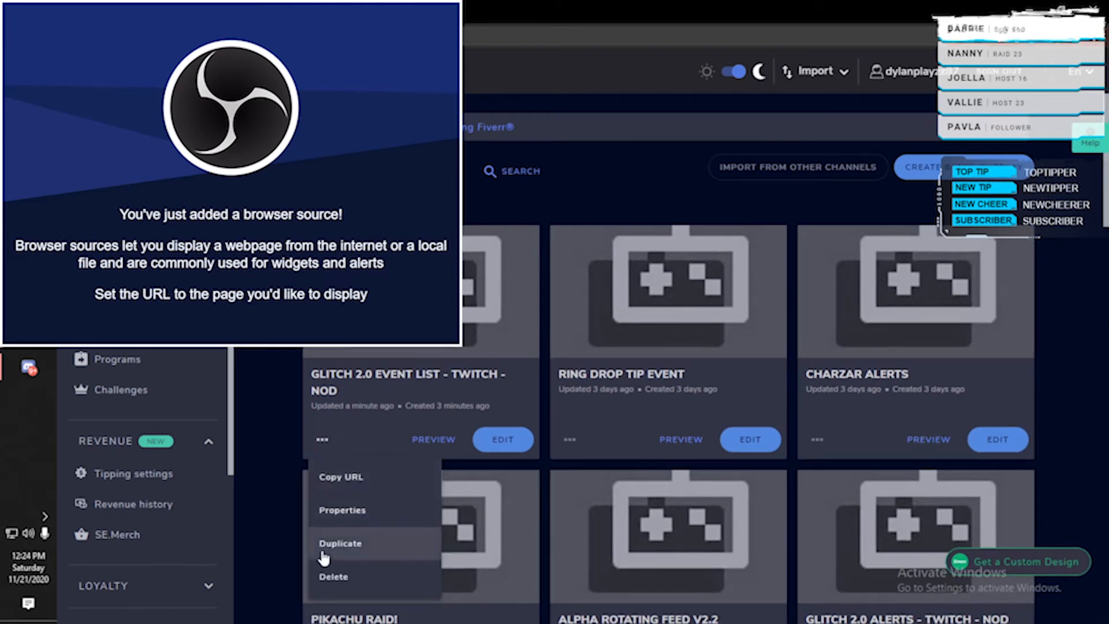
pyautogui.click(330, 512)
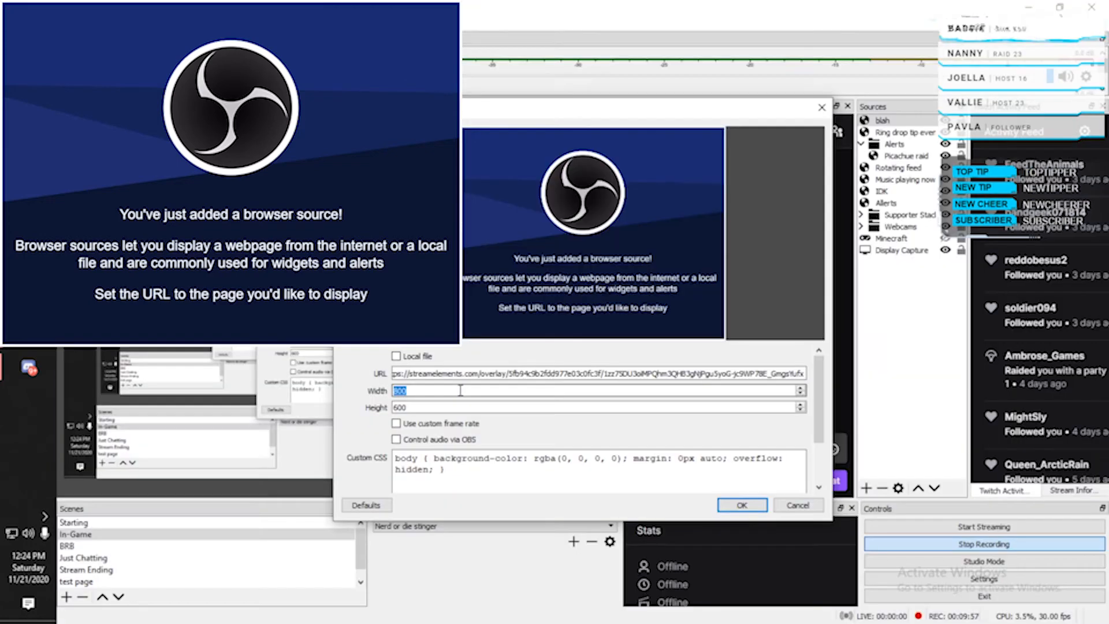
# Set the browser source's width to 1280 and height to 720, and accept its properties.
pyautogui.write('80')
pyautogui.doubleClick(462, 408)
pyautogui.write('720')
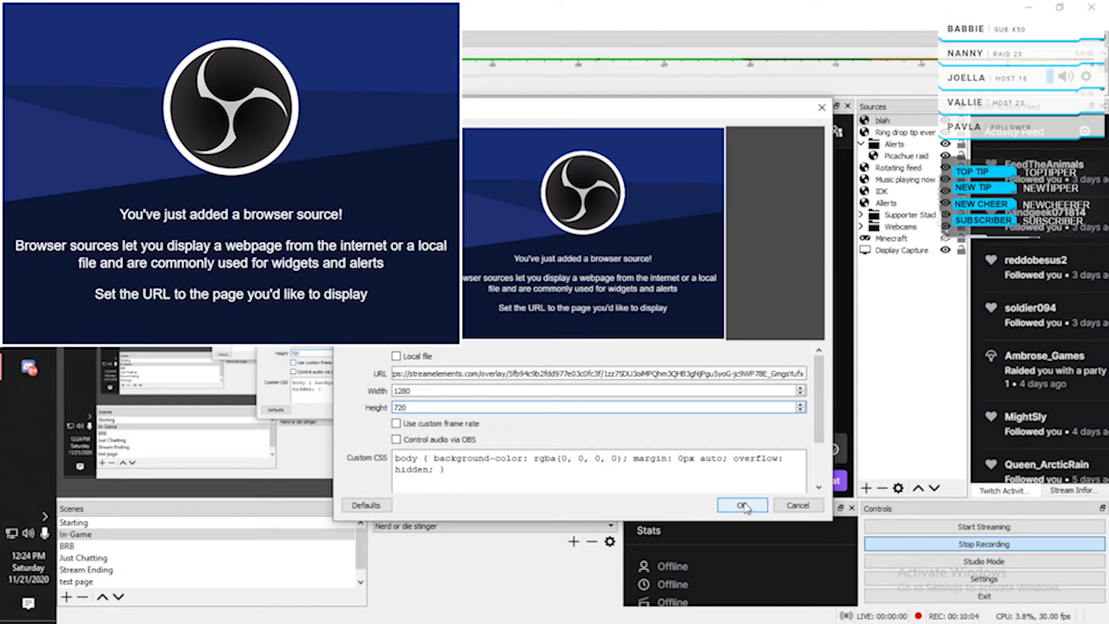
pyautogui.click(743, 506)
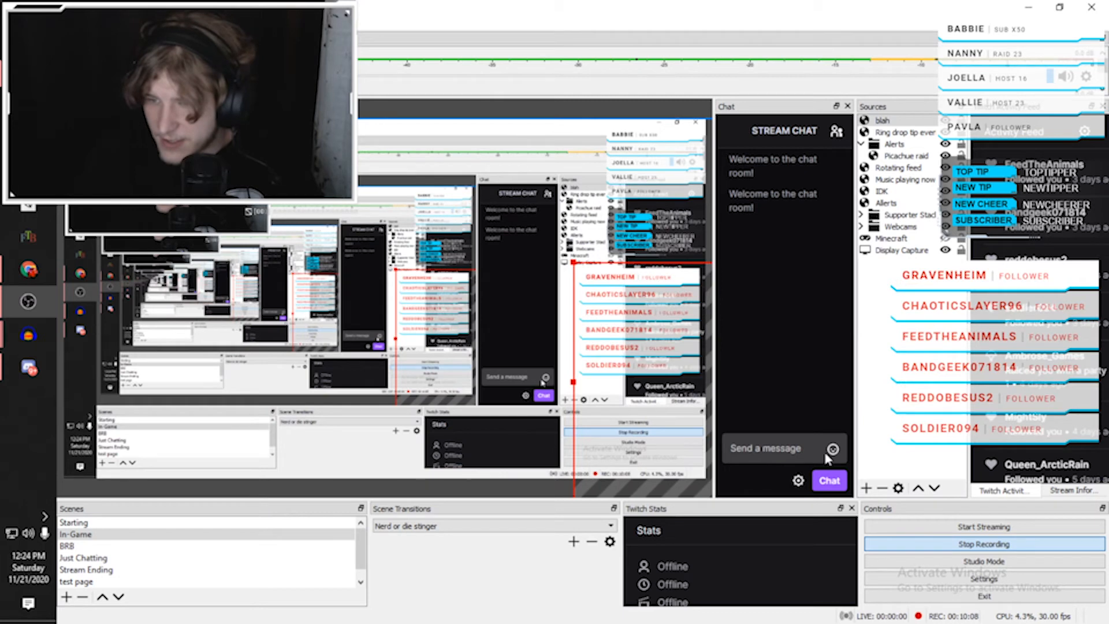
# Look in the Stinger Transitions folder of Glitch2_Overlay_Extras in File Explorer and return to OBS Studio.
pyautogui.click(1028, 7)
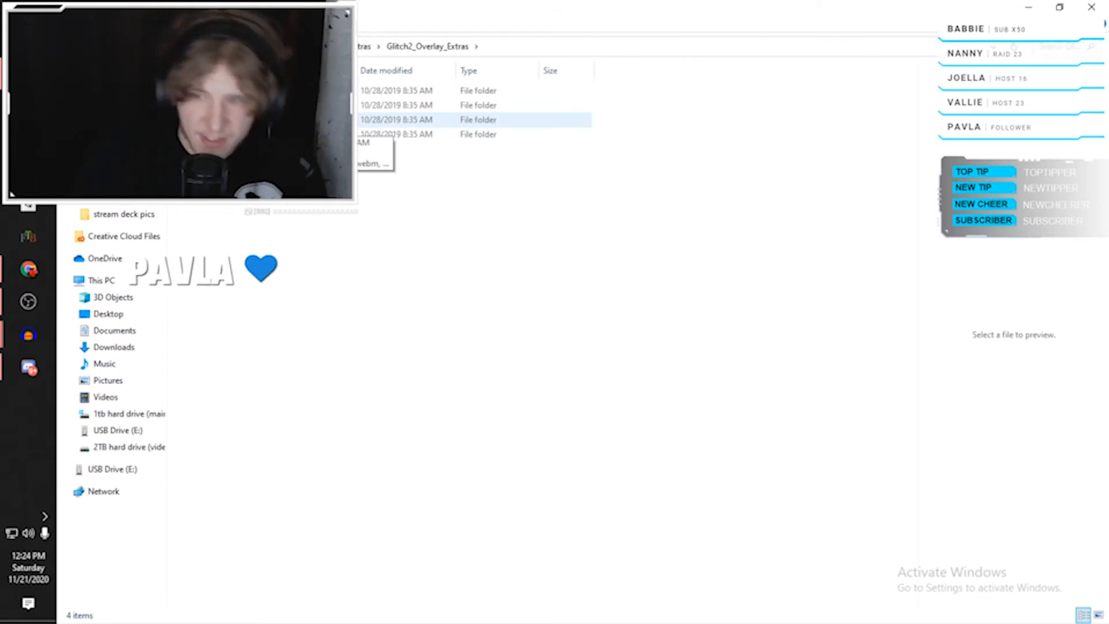
pyautogui.doubleClick(376, 120)
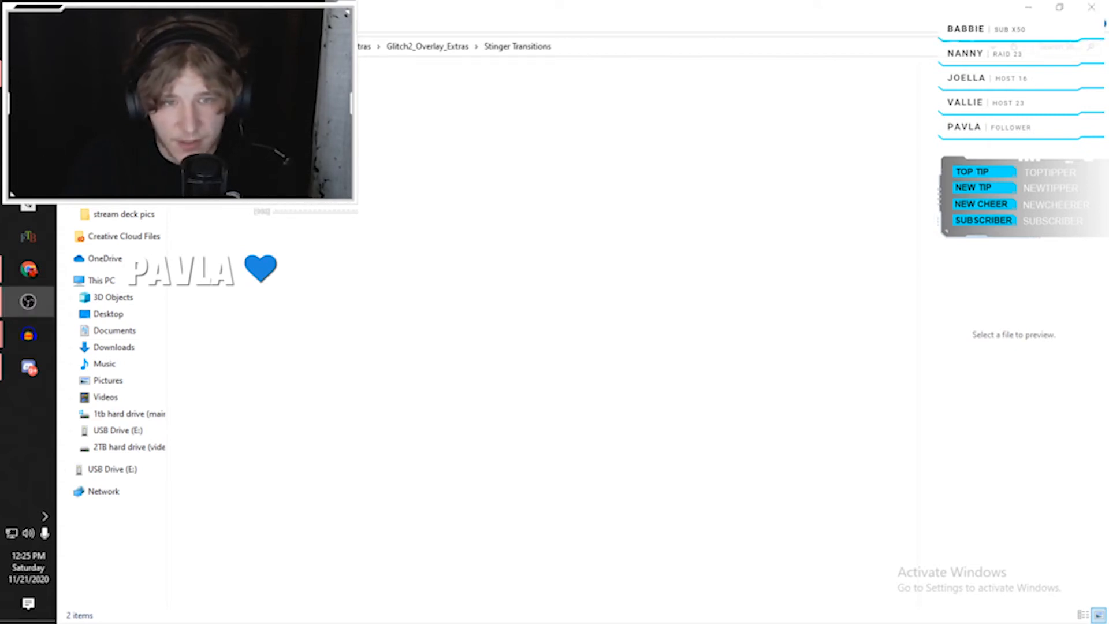
pyautogui.click(28, 301)
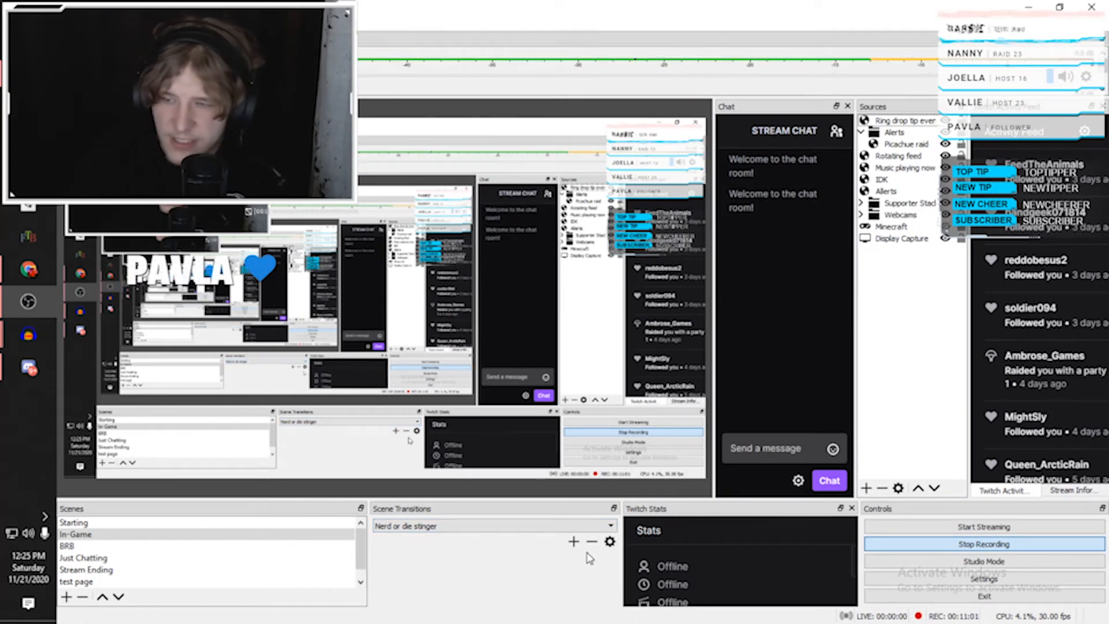
# Check the existing scene transitions and add a new Stinger transition named "video stinger".
pyautogui.click(397, 529)
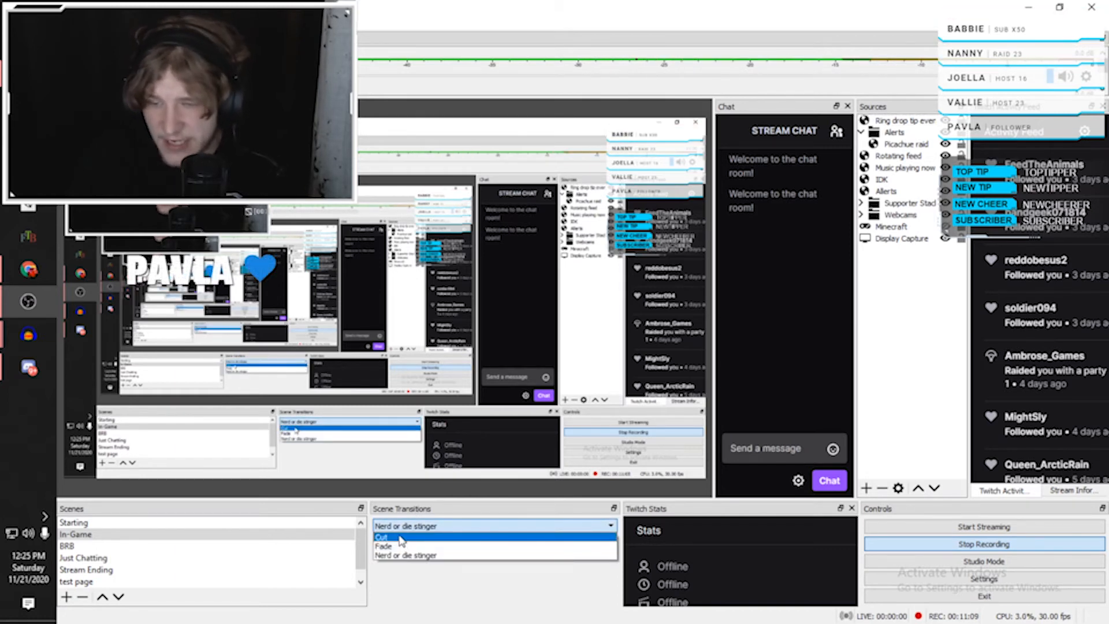
pyautogui.click(428, 575)
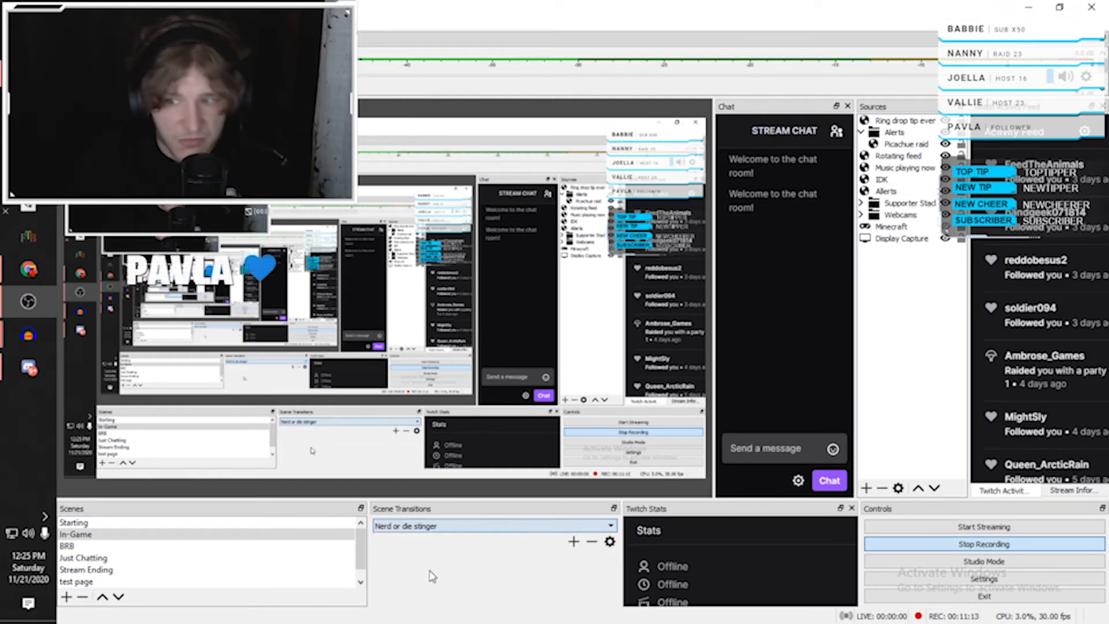
pyautogui.click(574, 543)
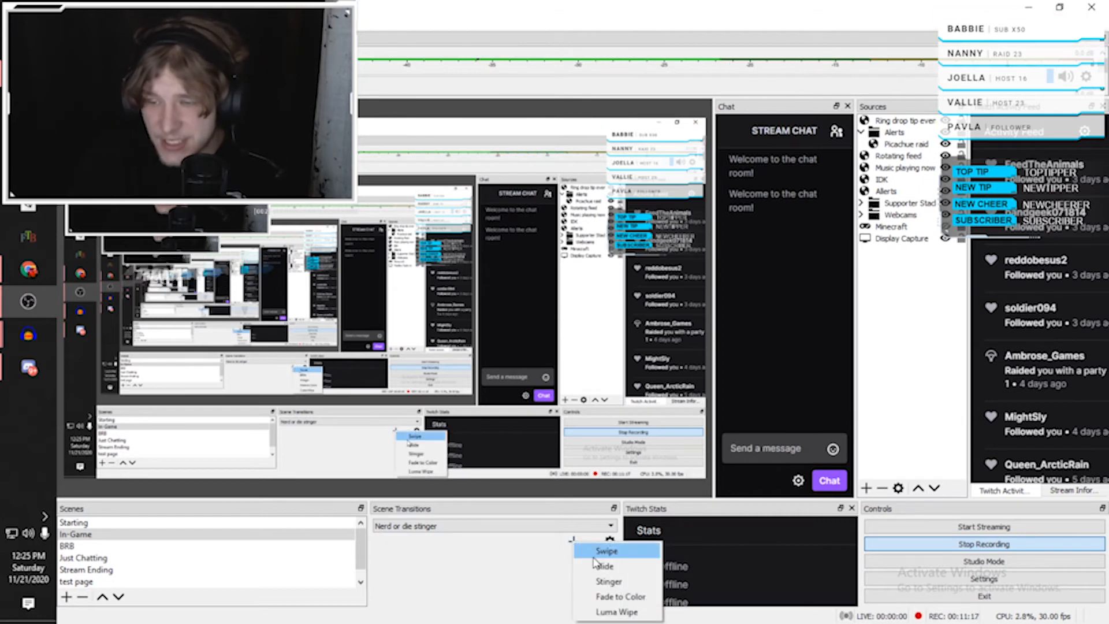
pyautogui.click(608, 582)
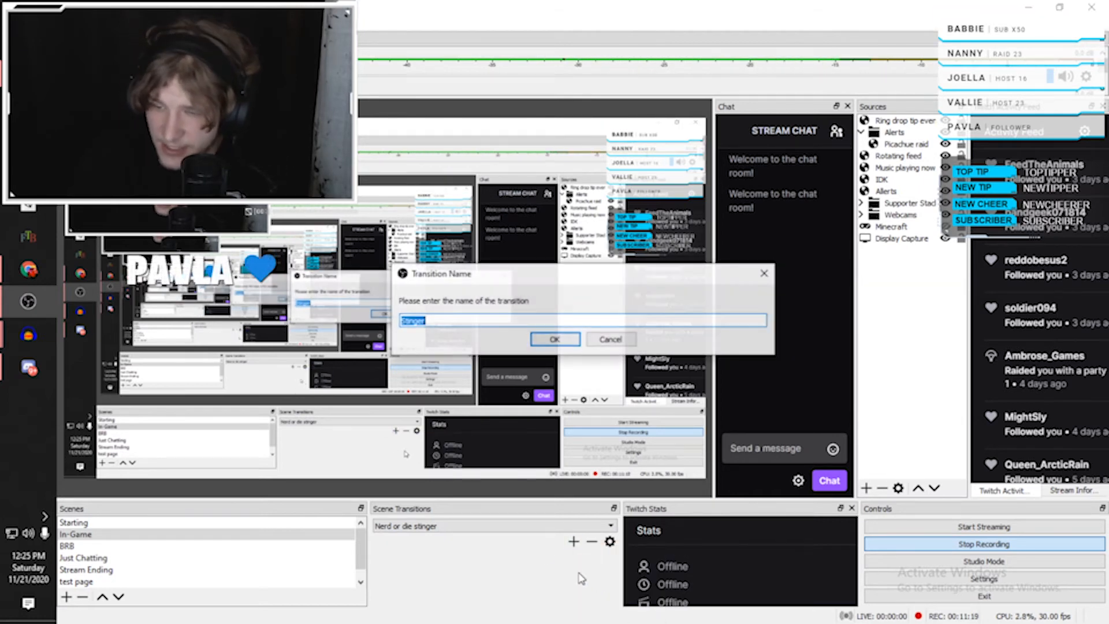
pyautogui.write('video stinge')
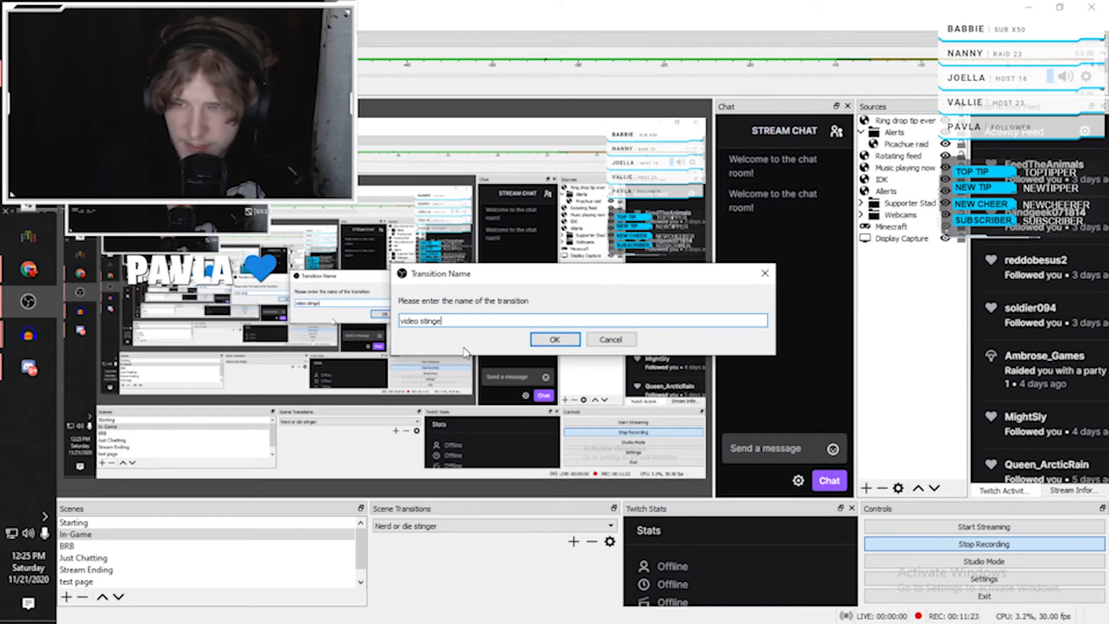
pyautogui.write('r')
pyautogui.press('Return')
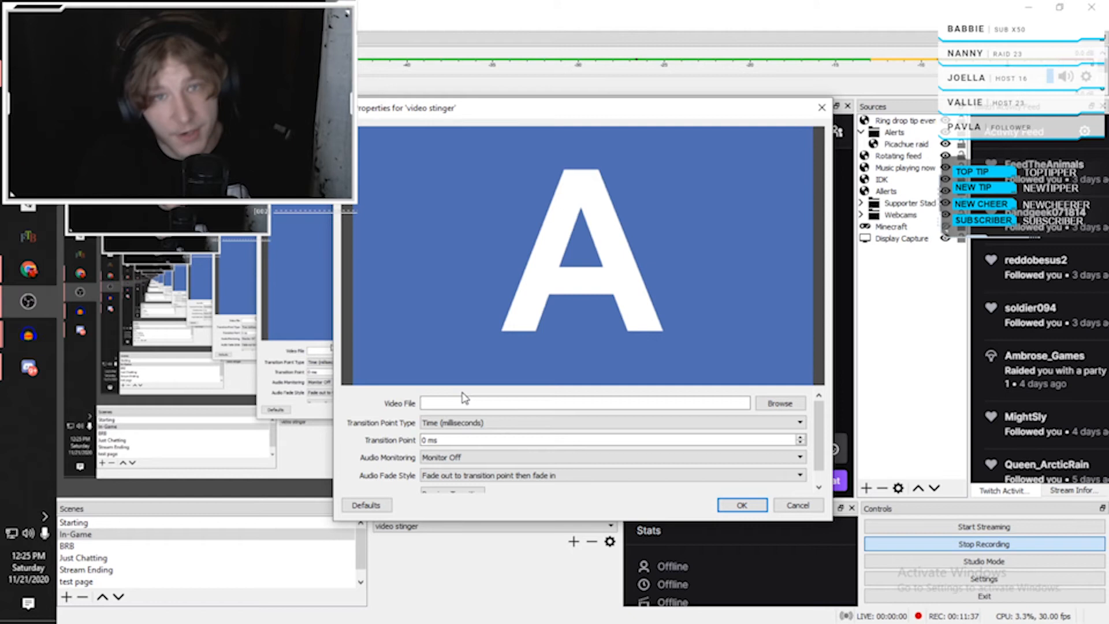
# Load Glitch_Transition_Mute.webm from the Stinger Transitions folder as the stinger's video file and preview the transition.
pyautogui.click(780, 403)
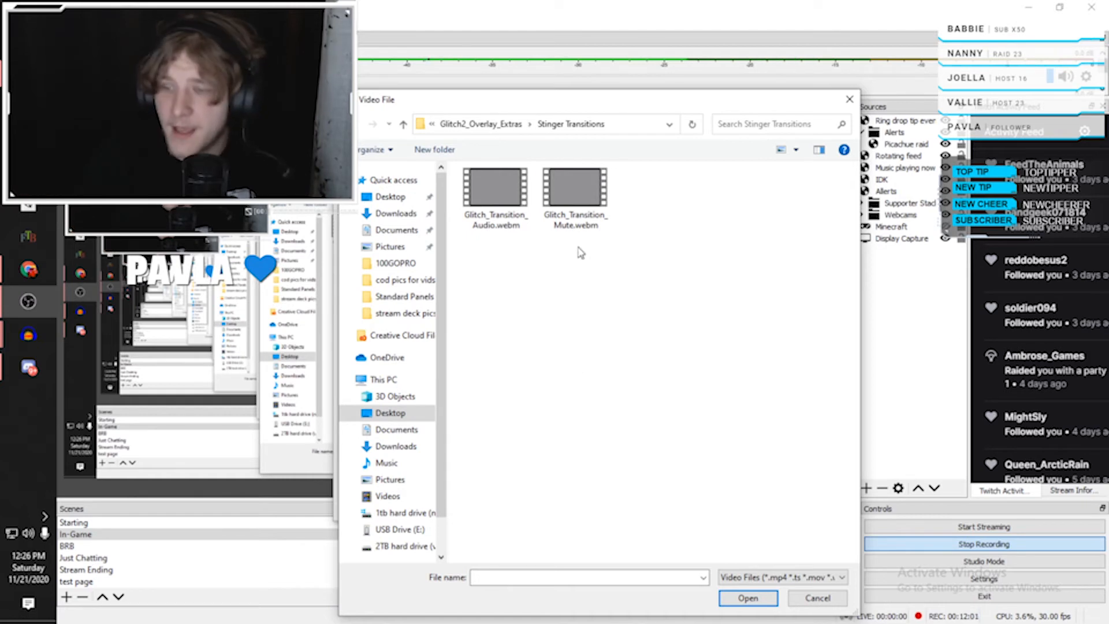
pyautogui.click(575, 193)
pyautogui.click(747, 598)
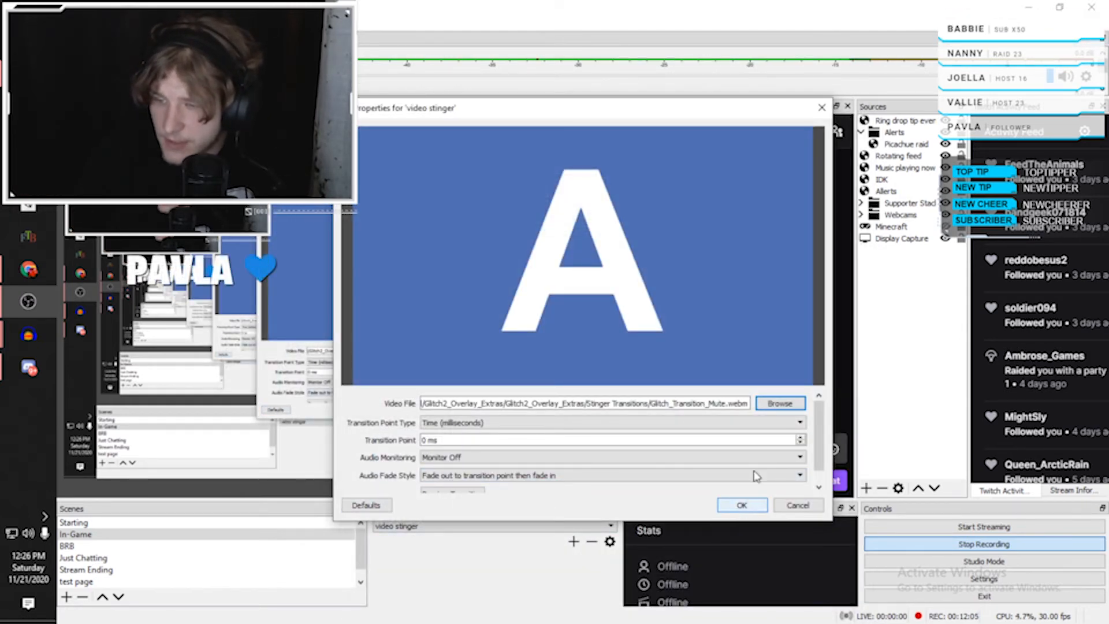
pyautogui.scroll(-1, 658, 423)
pyautogui.click(468, 483)
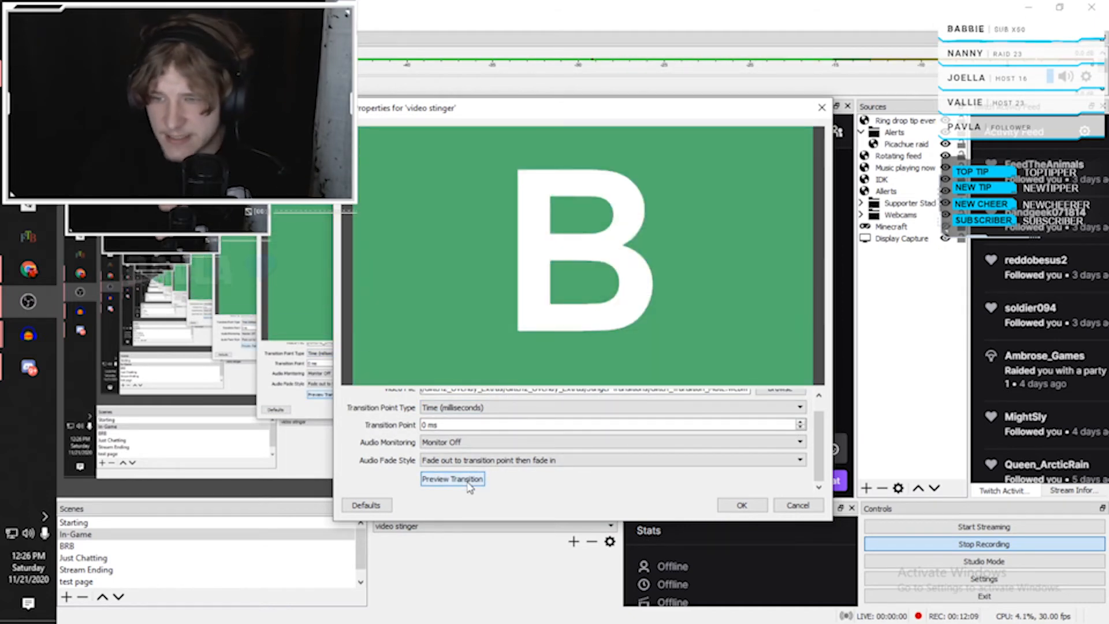
pyautogui.click(467, 483)
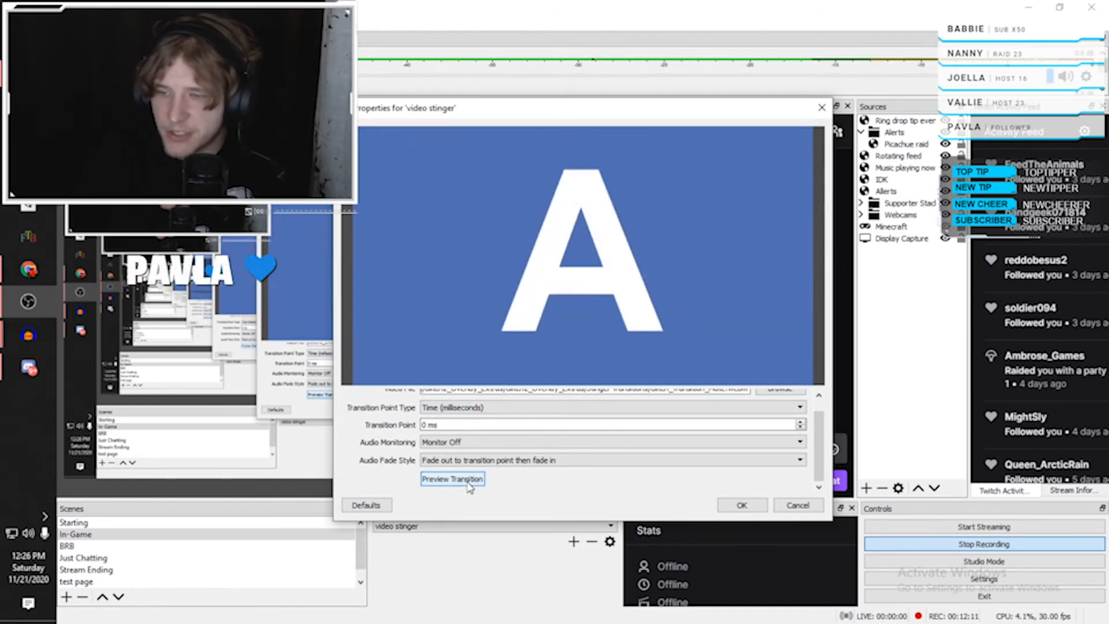
# Try a transition point of 500 ms for the stinger and preview it.
pyautogui.click(429, 424)
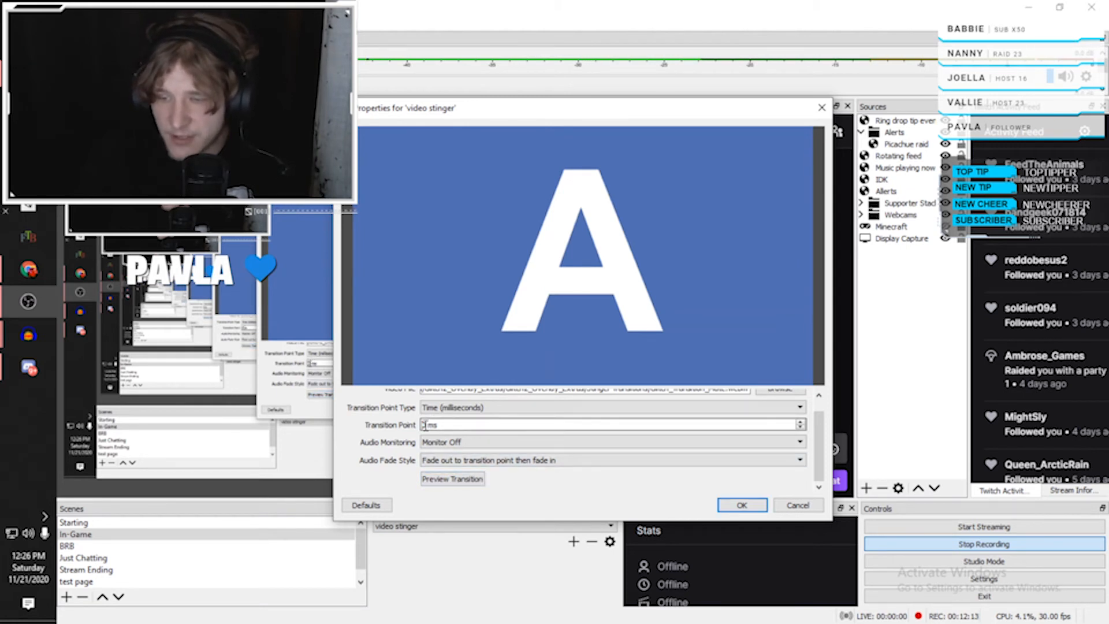
pyautogui.press('BackSpace')
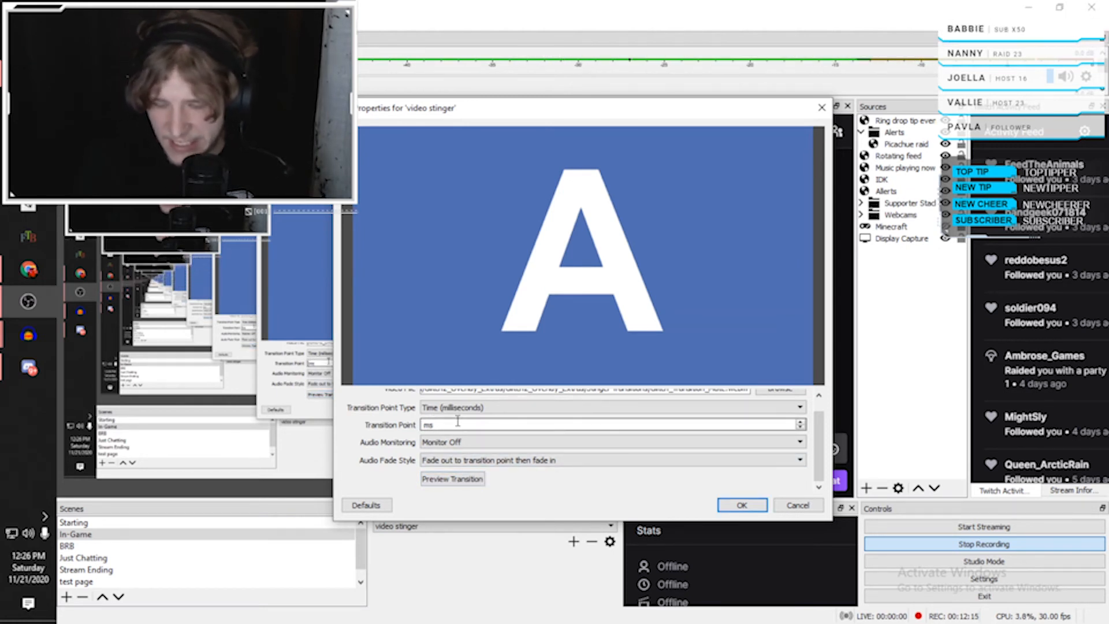
pyautogui.write('500')
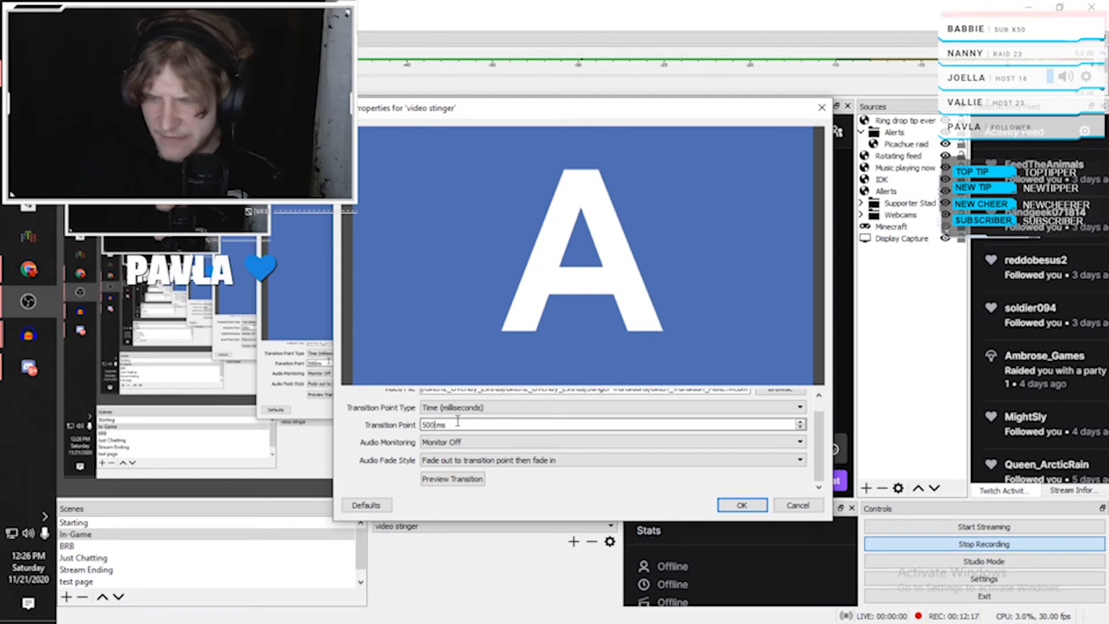
pyautogui.click(594, 488)
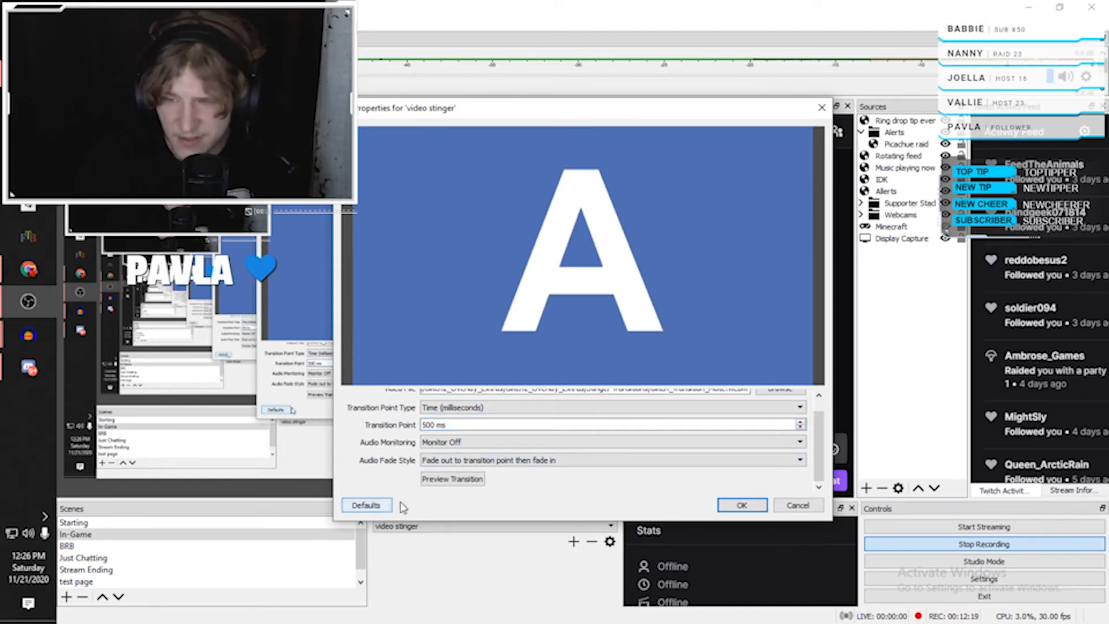
pyautogui.click(471, 478)
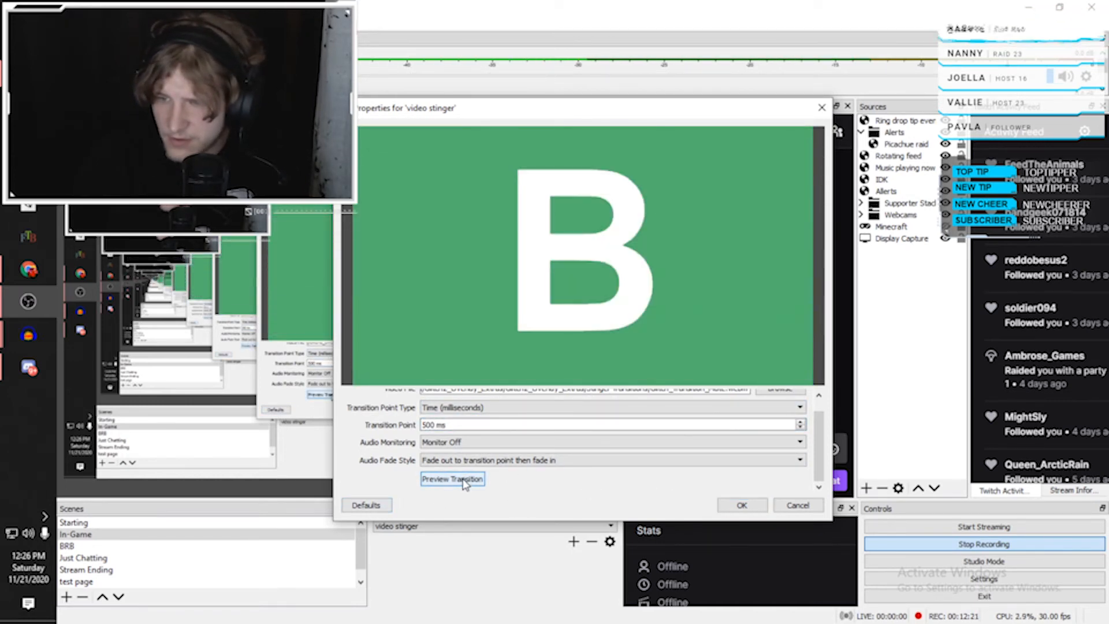
# Set the stinger's transition point to 650 ms, preview it and accept the transition's properties.
pyautogui.click(434, 425)
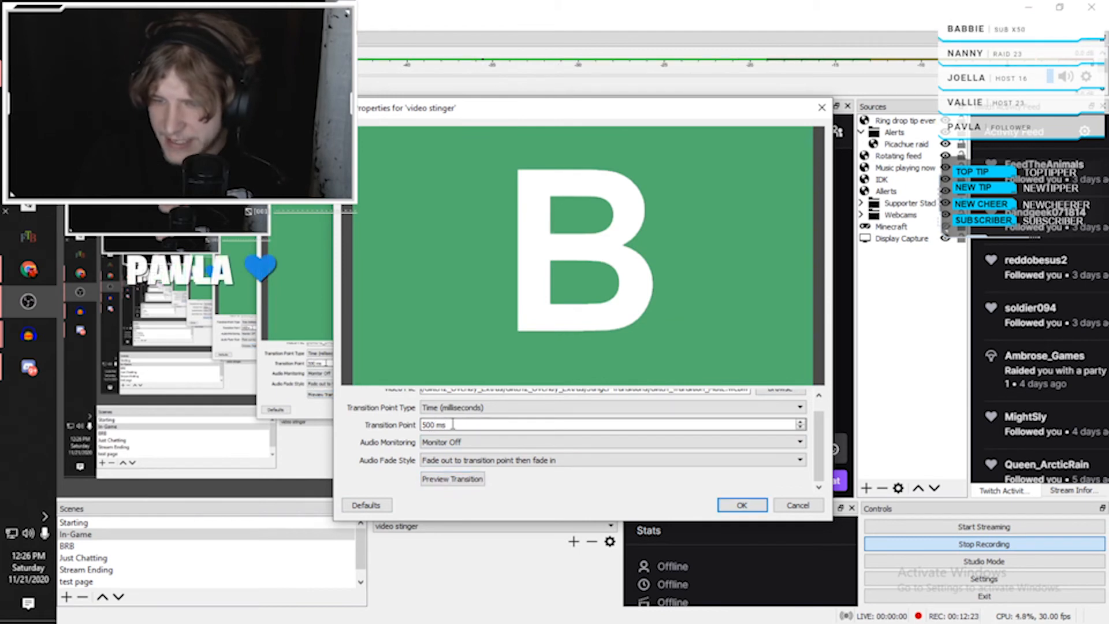
pyautogui.press('BackSpace')
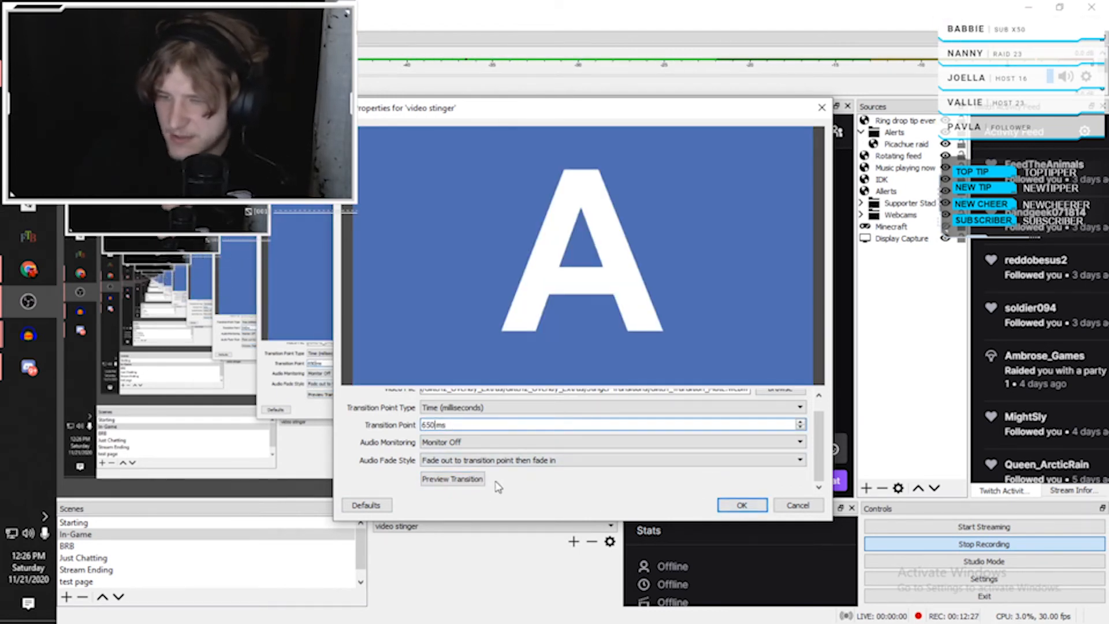
pyautogui.click(462, 480)
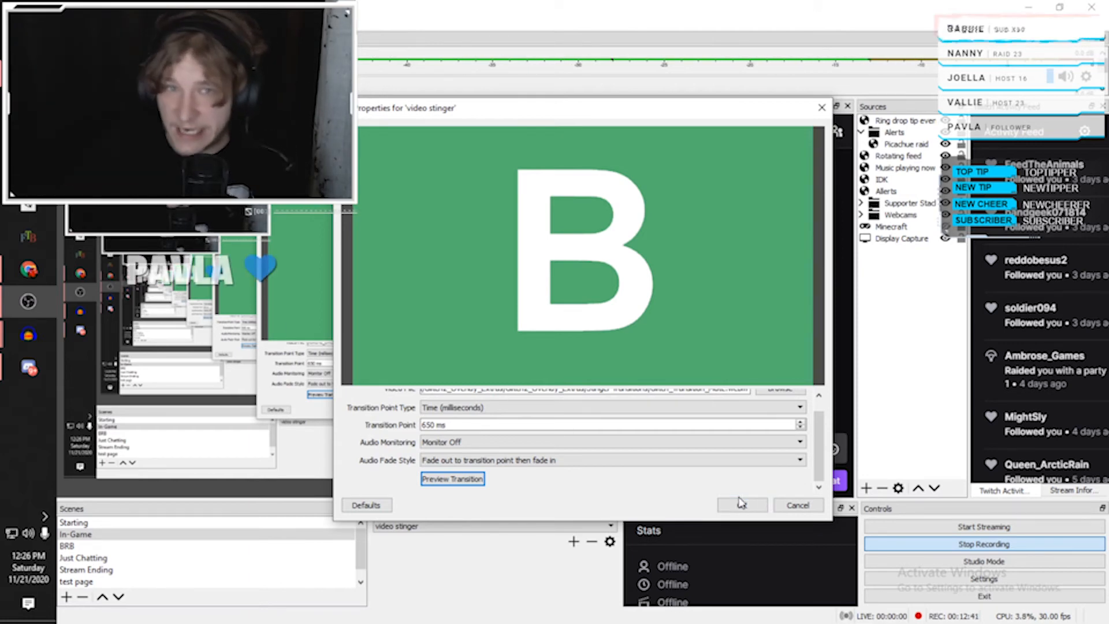
pyautogui.click(742, 504)
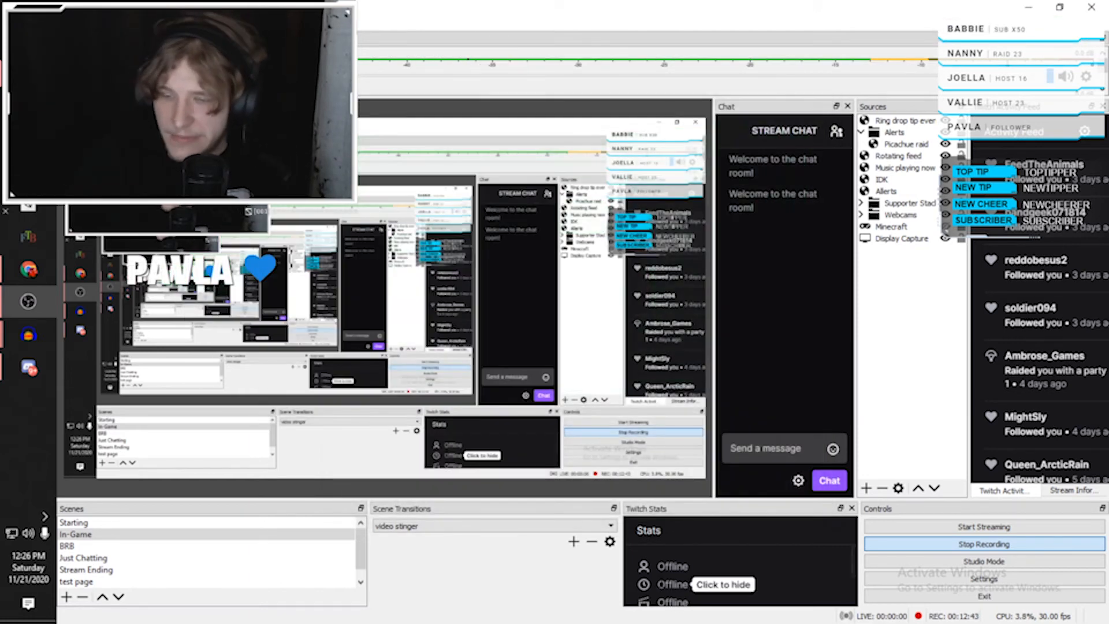
# Choose Nerd or die stinger as the active scene transition and switch to the BRB scene.
pyautogui.click(384, 526)
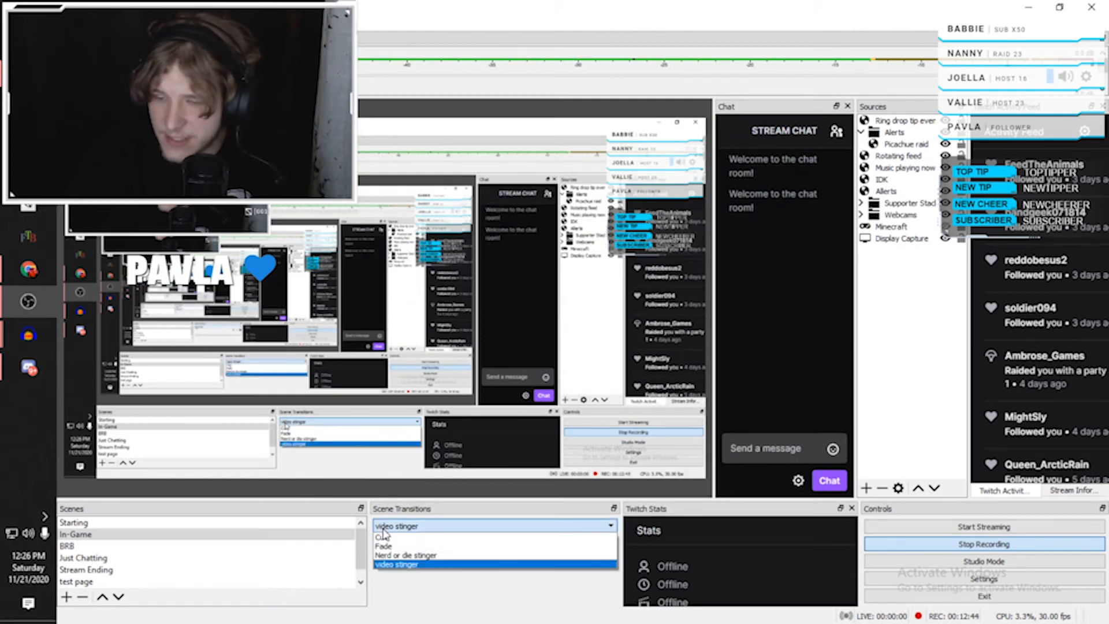
pyautogui.click(394, 563)
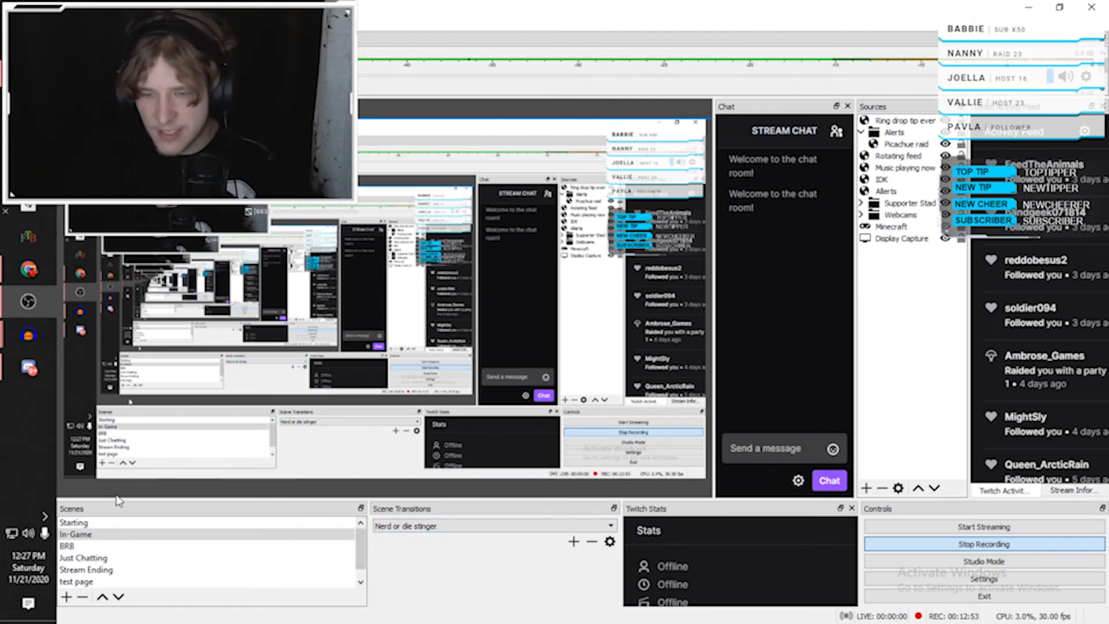
pyautogui.click(89, 546)
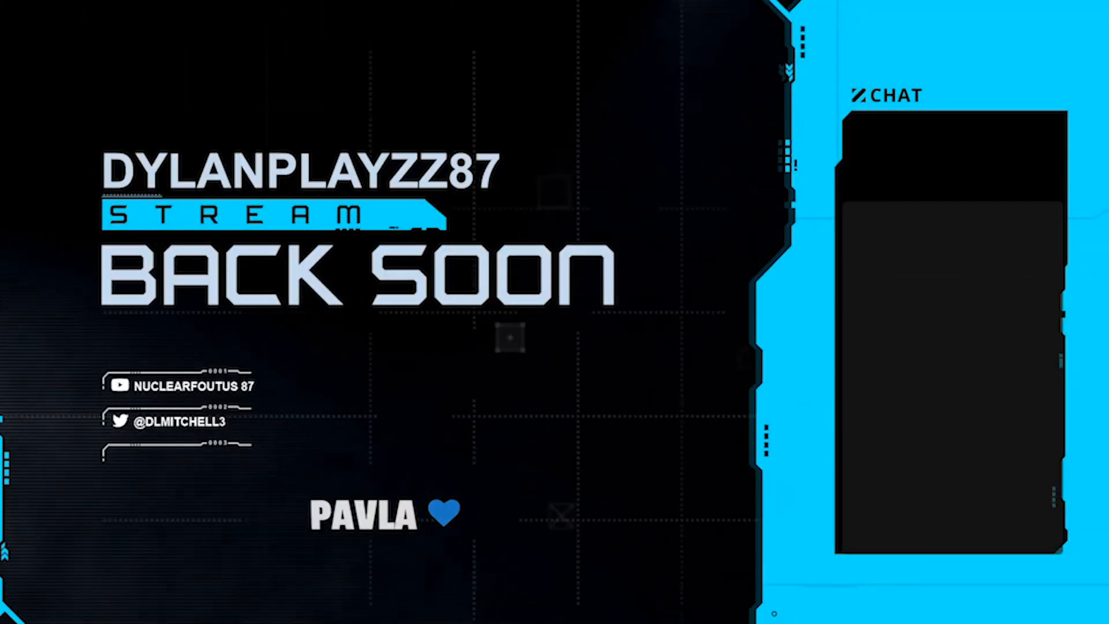
# Return to the In-Game scene, make video stinger the active scene transition and try it by switching to the Just Chatting scene.
pyautogui.click(90, 534)
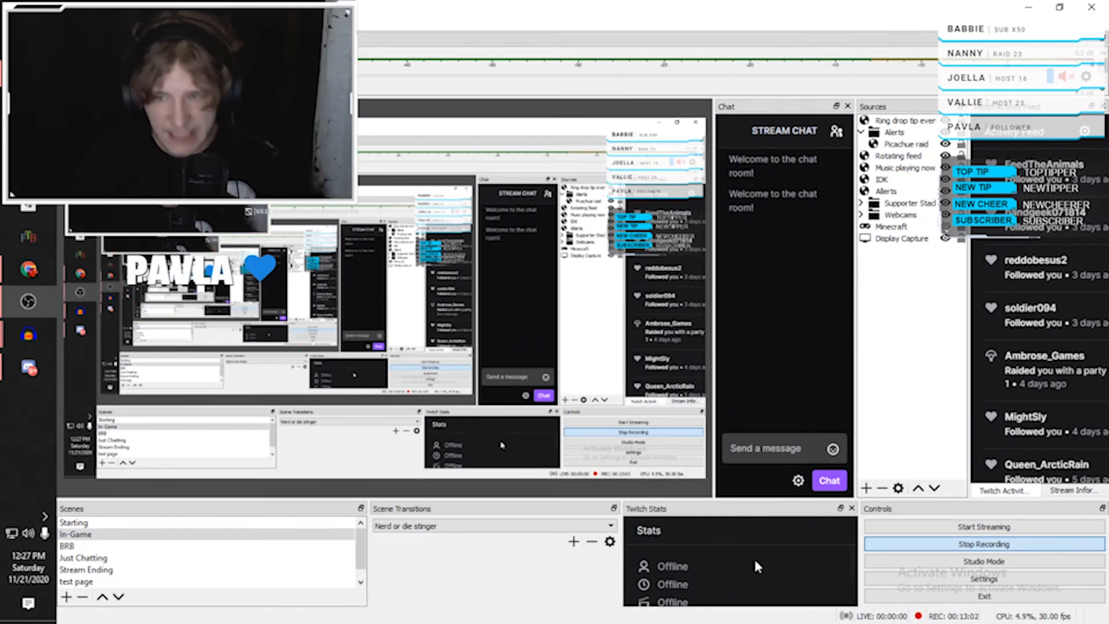
pyautogui.click(544, 526)
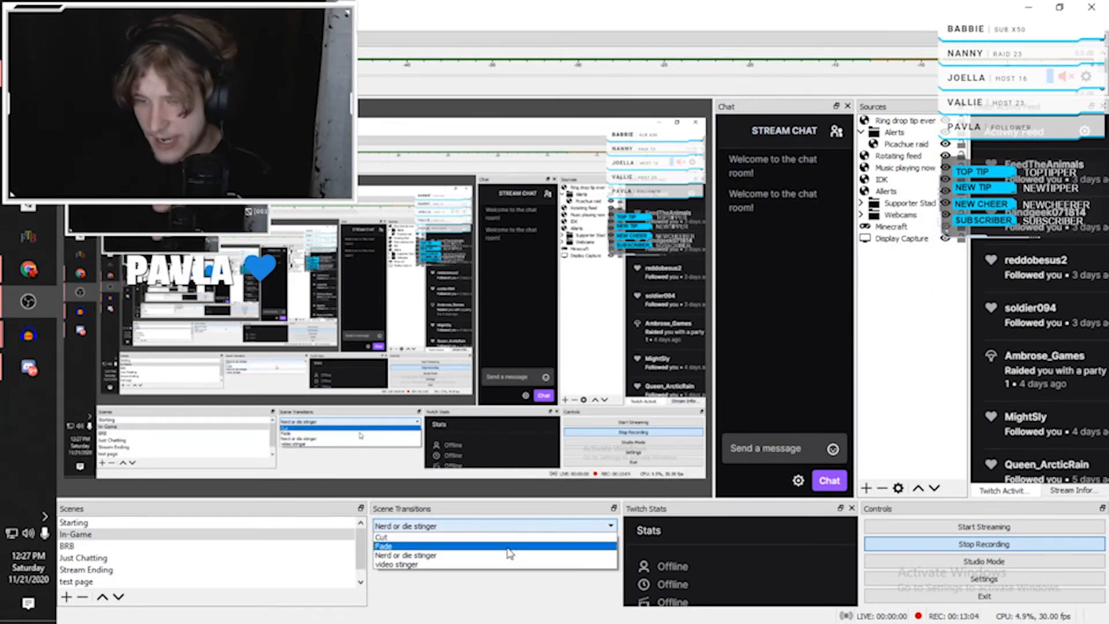
pyautogui.click(481, 568)
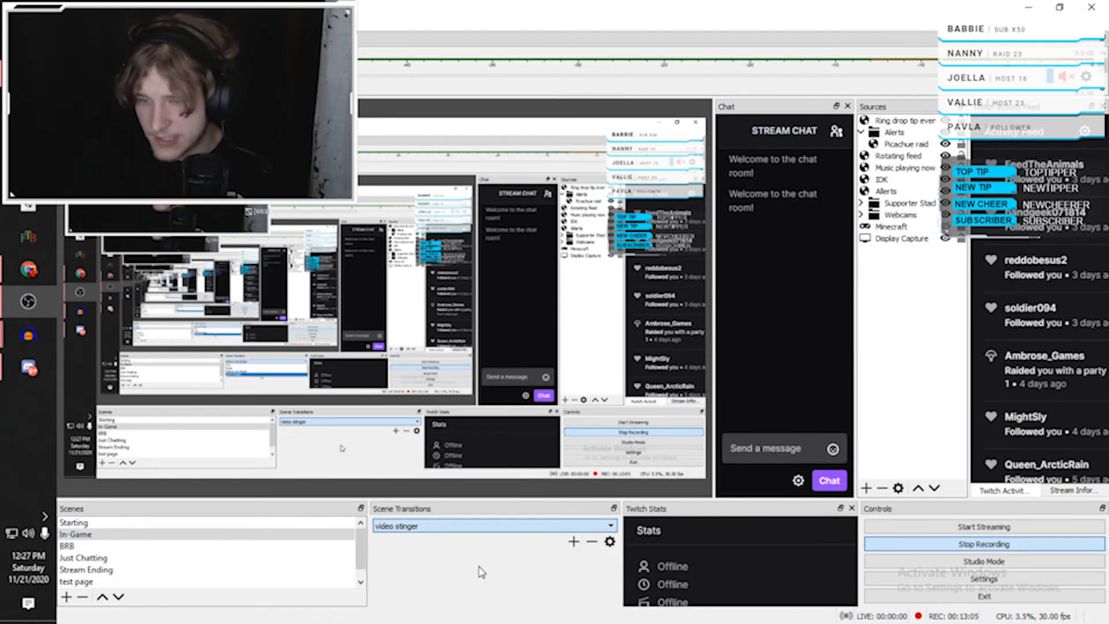
pyautogui.click(139, 559)
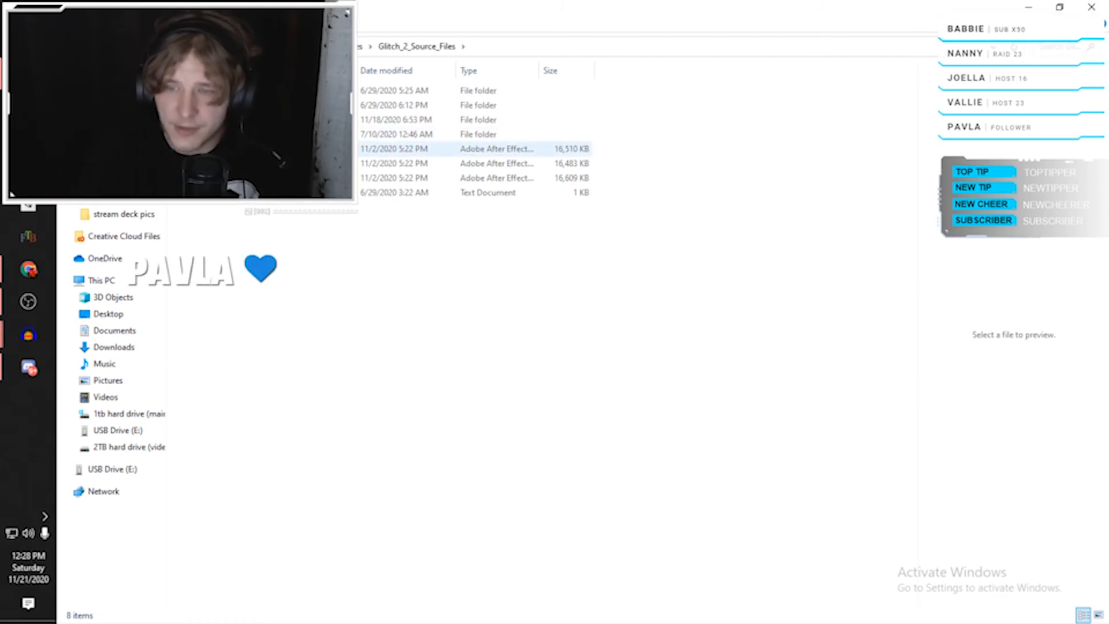
# In File Explorer, examine the After Effects projects in Glitch_2_Source_Files and the x_Assets folder inside (Footage), and return to Glitch_2_Source_Files.
pyautogui.click(286, 150)
pyautogui.click(286, 178)
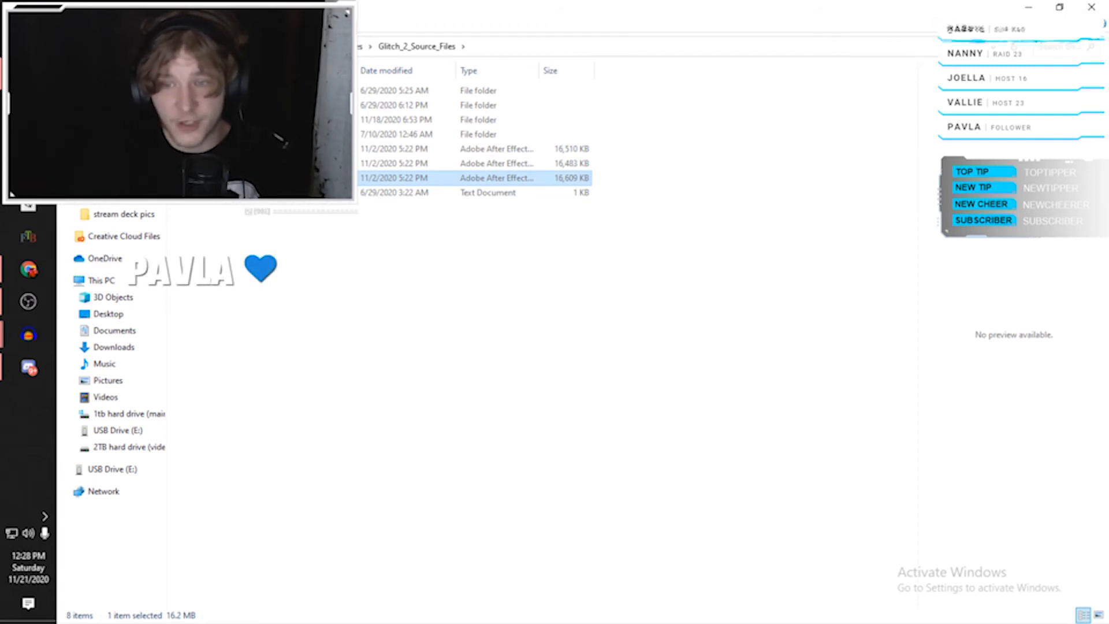
pyautogui.doubleClick(243, 90)
pyautogui.doubleClick(243, 91)
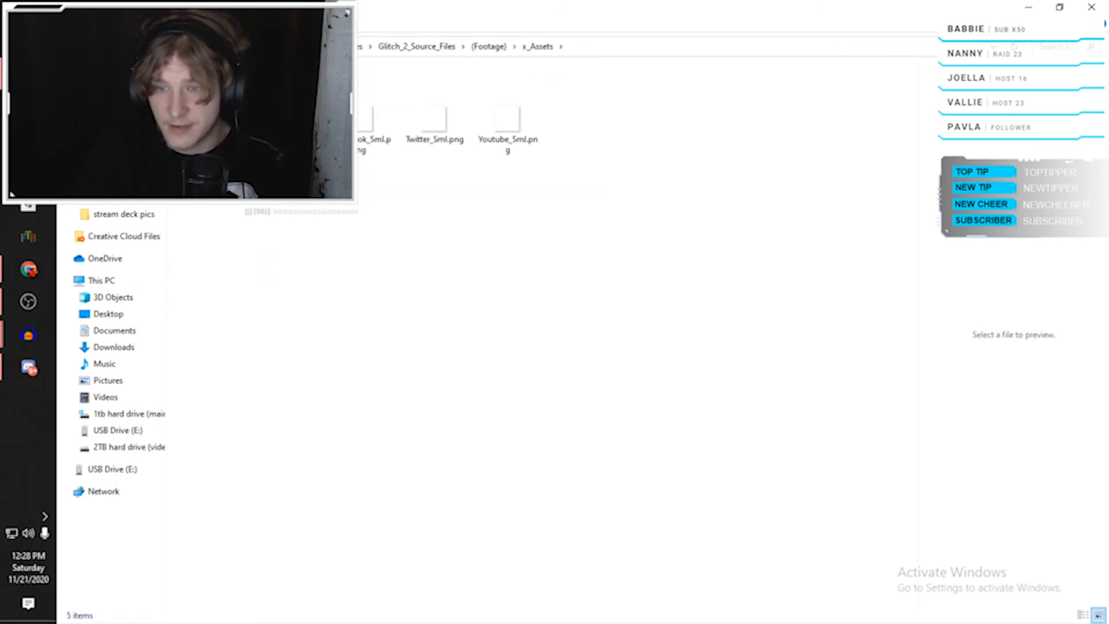
pyautogui.hotkey('alt', 'Left')
pyautogui.hotkey('alt', 'Left')
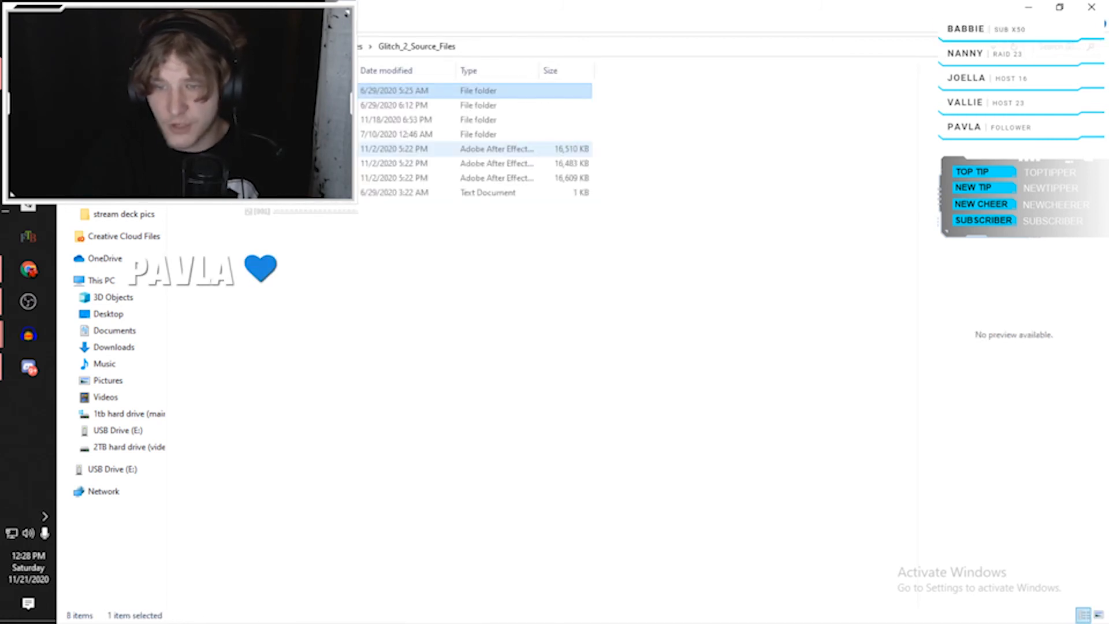